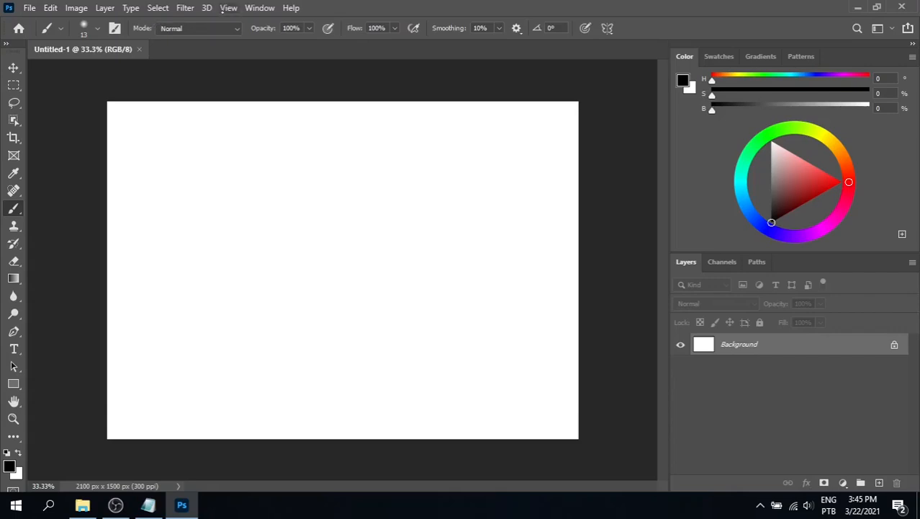
left_click(259, 8)
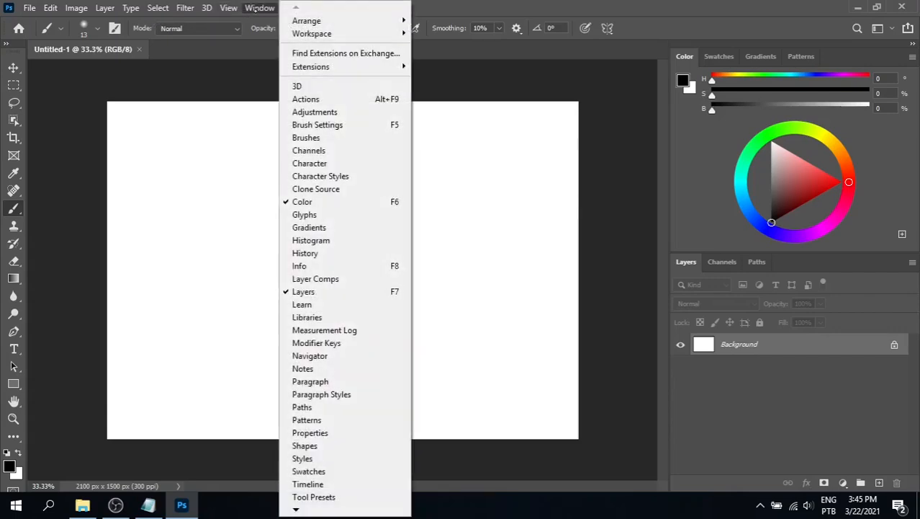
left_click(249, 73)
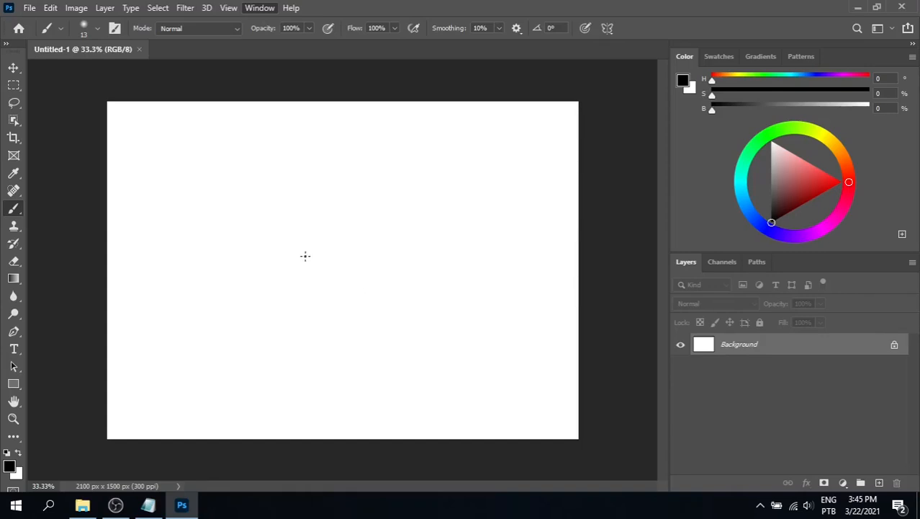
Step: Try a soft black stroke at brush size 300 in the middle of the blank canvas
left_click(331, 254, "alt")
key("d")
key("bracketright")
key("bracketright")
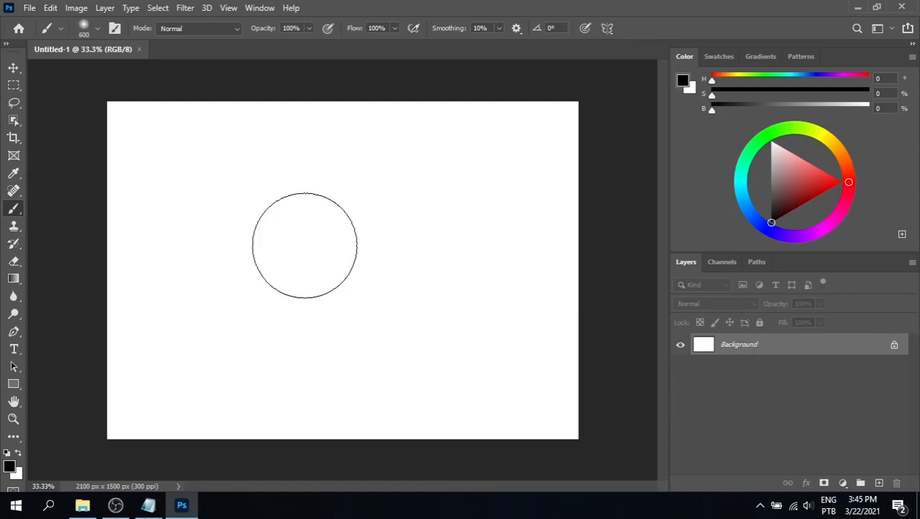
key("bracketleft")
key("bracketleft")
key("bracketleft")
mouse_move(337, 210)
left_mouse_down()
mouse_move(328, 275)
mouse_move(294, 272)
left_mouse_up()
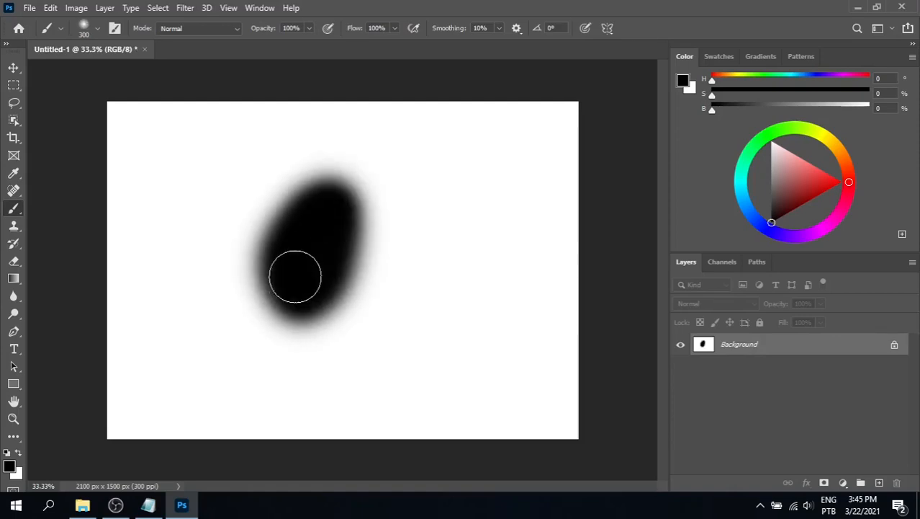
key("ctrl+z")
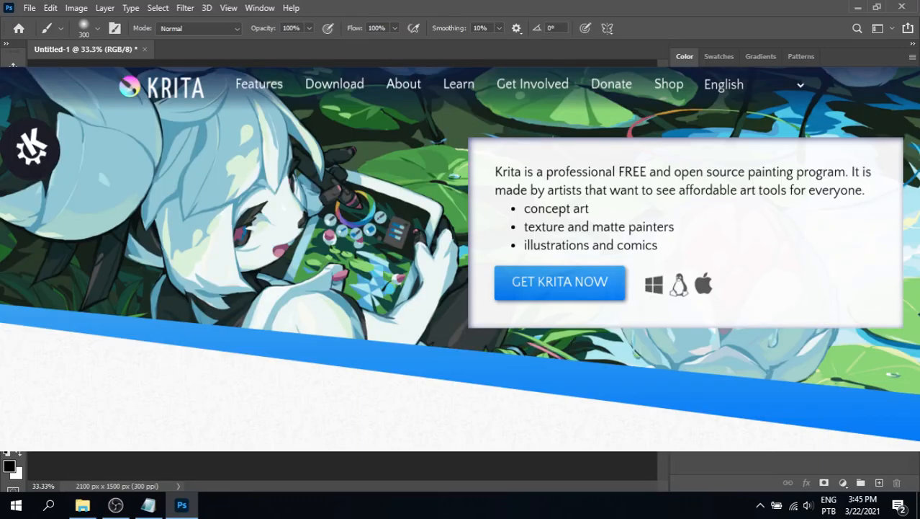
Step: Choose the Hard Round brush from the General Brushes and try a test stroke on the canvas
right_click(294, 221)
left_click(311, 341)
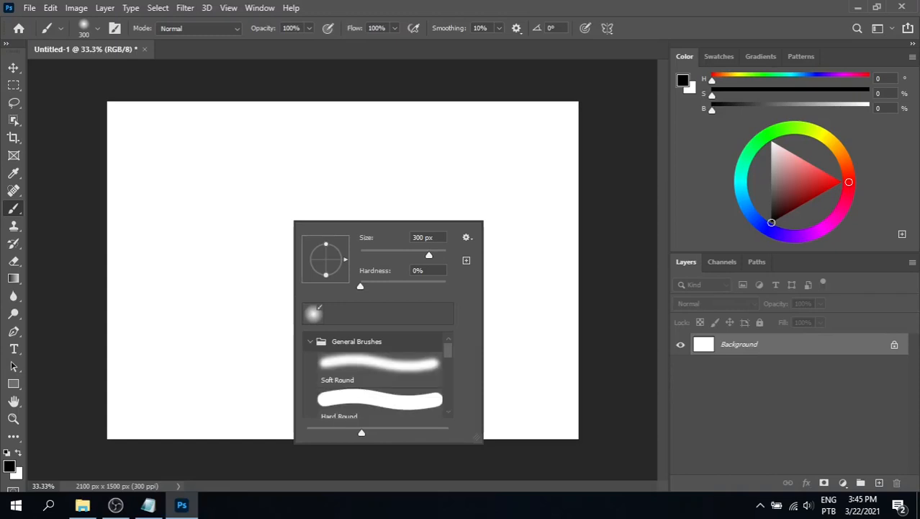
left_click(339, 397)
left_click_drag(304, 180, 265, 258)
key("ctrl+z")
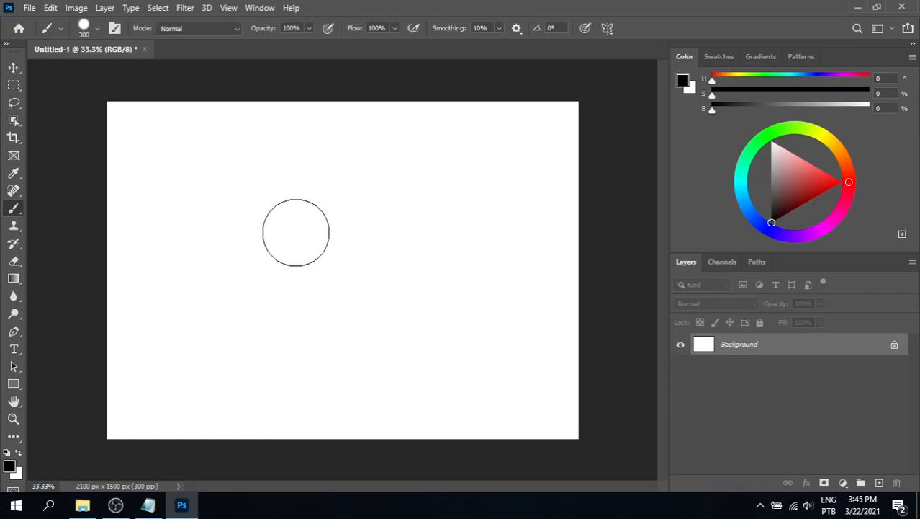
Step: Set the brush size to 70 and paint a black silhouette of rounded body and limb shapes on the white canvas
key("bracketleft")
key("bracketleft")
key("bracketleft")
key("bracketleft")
key("bracketleft")
key("bracketleft")
key("bracketleft")
key("bracketleft")
key("bracketleft")
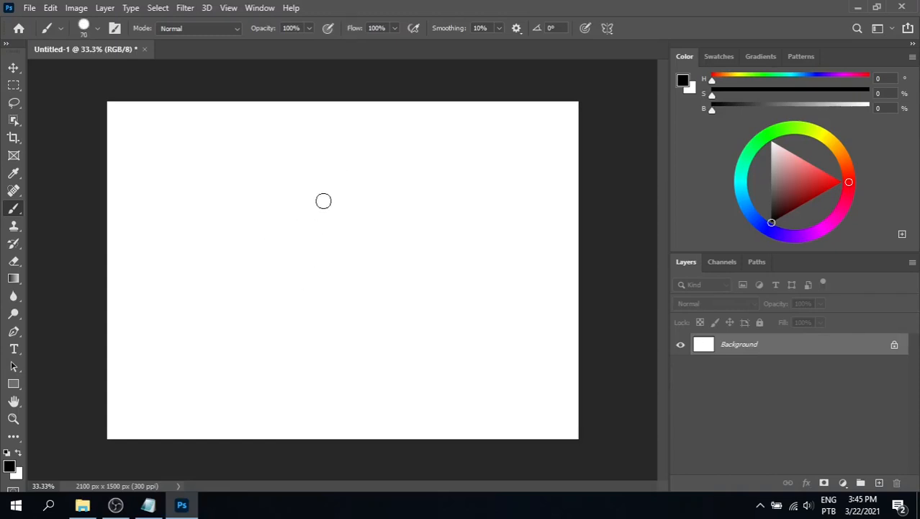
mouse_move(323, 201)
left_mouse_down()
mouse_move(350, 217)
mouse_move(327, 208)
left_mouse_up()
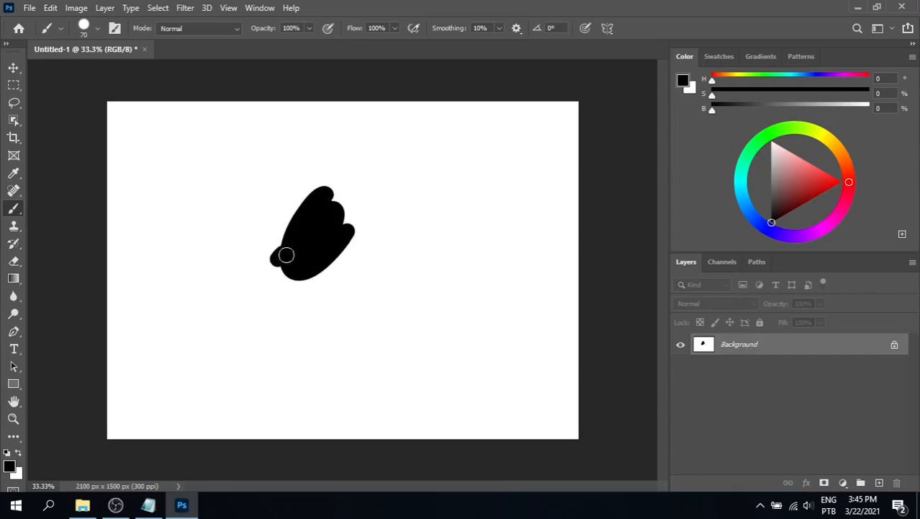
mouse_move(286, 255)
left_mouse_down()
mouse_move(259, 294)
mouse_move(425, 353)
left_mouse_up()
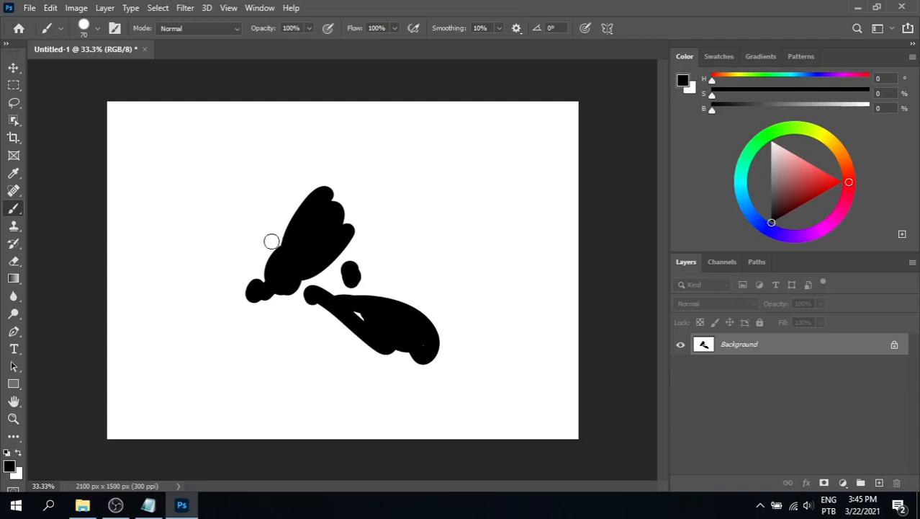
left_click_drag(272, 242, 272, 241)
left_click_drag(352, 208, 350, 222)
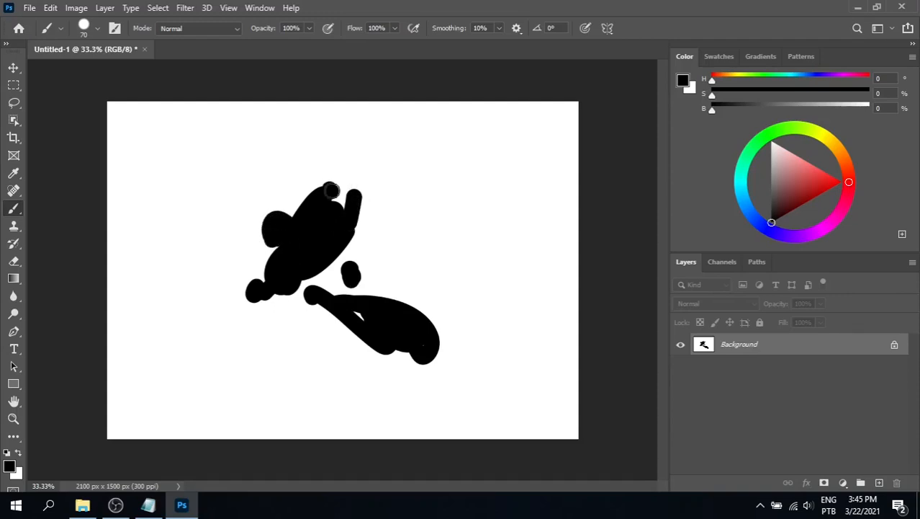
mouse_move(331, 189)
left_mouse_down()
mouse_move(346, 165)
mouse_move(391, 272)
left_mouse_up()
mouse_move(276, 306)
left_mouse_down()
mouse_move(329, 369)
mouse_move(364, 380)
left_mouse_up()
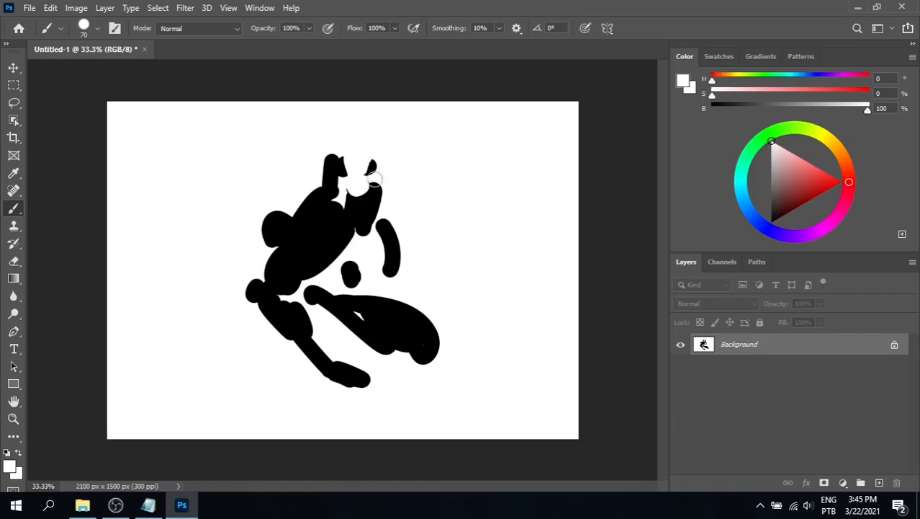
Step: Carve white strokes into the upper part of the silhouette and rework the area with black
mouse_move(329, 202)
left_mouse_down()
mouse_move(291, 230)
mouse_move(286, 213)
mouse_move(343, 253)
left_mouse_up()
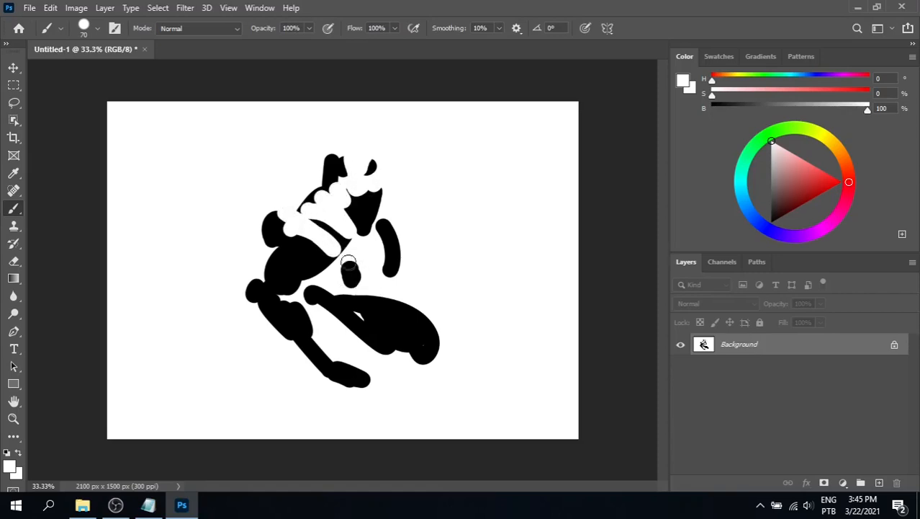
key("x")
mouse_move(280, 230)
left_mouse_down()
mouse_move(318, 224)
mouse_move(305, 286)
mouse_move(391, 256)
left_mouse_up()
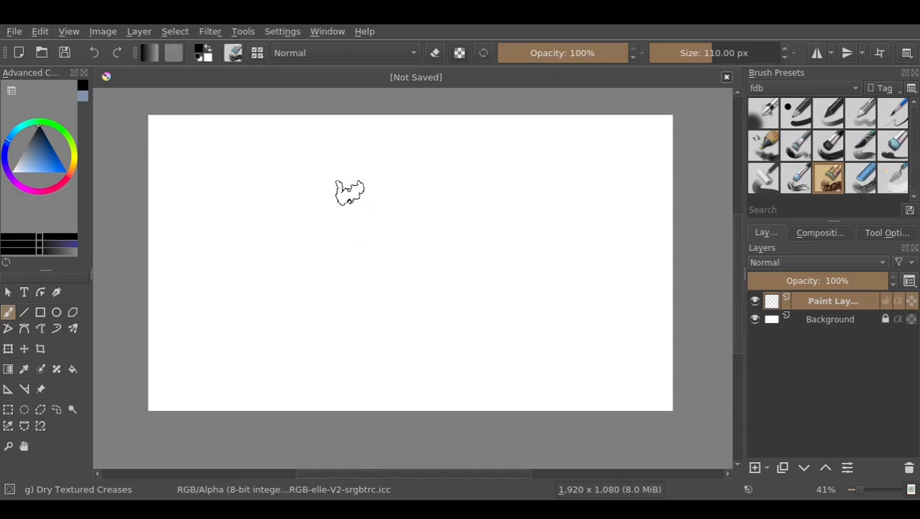
Step: In Krita, paint a rough black head and neck shape with the Dry Textured Creases brush at 110 px
mouse_move(349, 192)
left_mouse_down()
mouse_move(389, 270)
mouse_move(351, 209)
mouse_move(410, 261)
mouse_move(363, 229)
mouse_move(381, 246)
mouse_move(419, 232)
mouse_move(363, 221)
mouse_move(433, 245)
mouse_move(421, 215)
mouse_move(456, 212)
left_mouse_up()
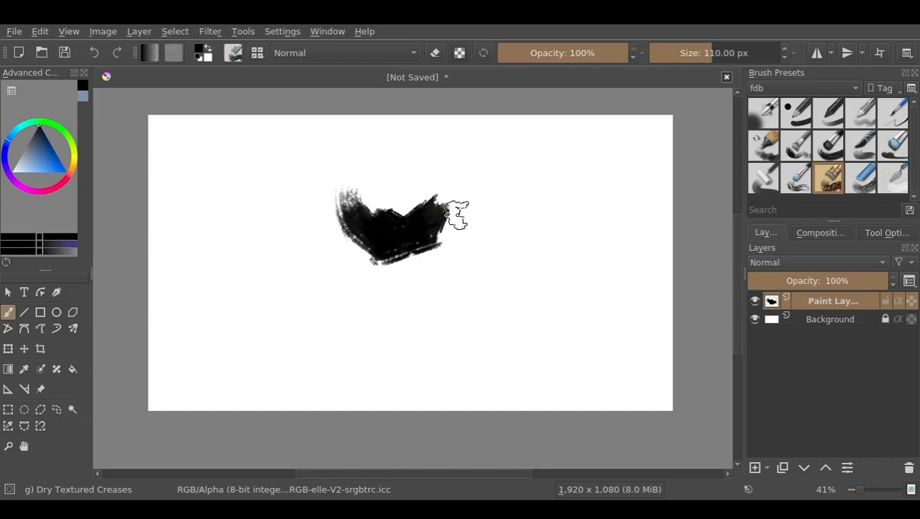
mouse_move(472, 179)
left_mouse_down()
mouse_move(472, 206)
mouse_move(419, 185)
left_mouse_up()
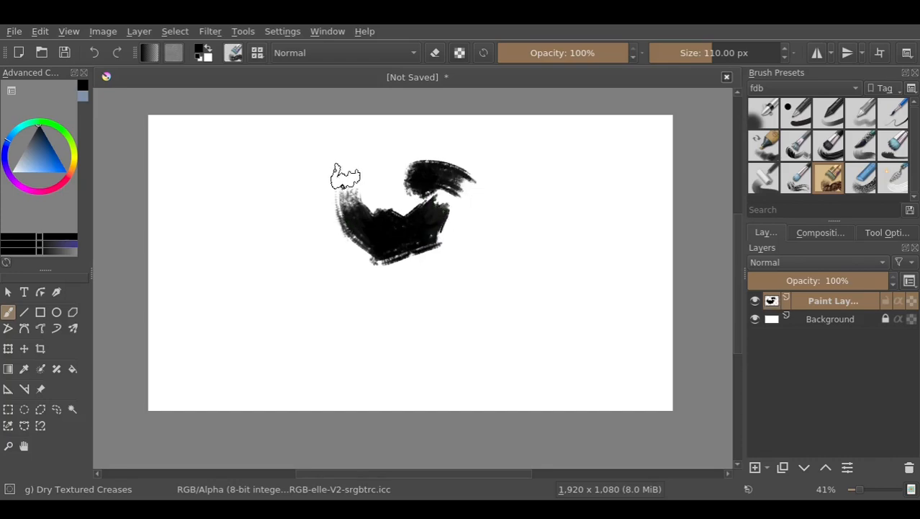
left_click_drag(337, 173, 361, 174)
key("ctrl+z")
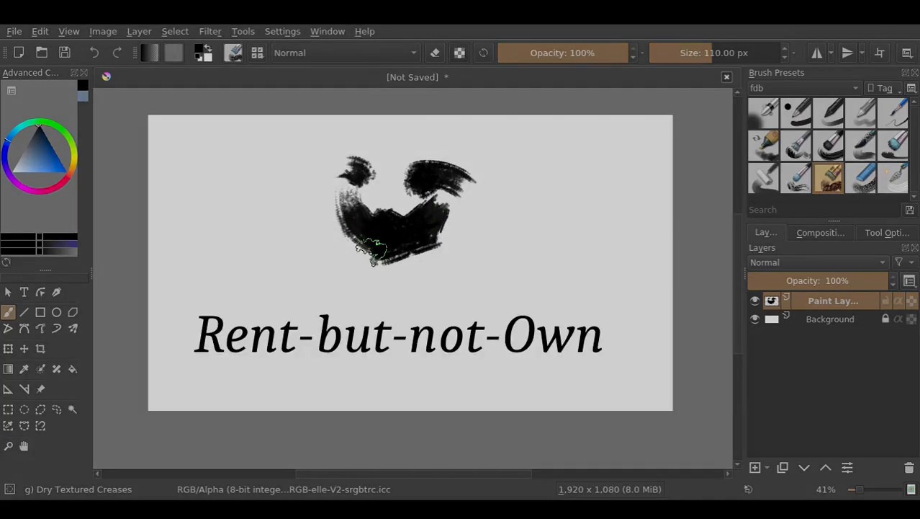
mouse_move(364, 245)
left_mouse_down()
mouse_move(455, 250)
mouse_move(457, 230)
mouse_move(418, 235)
mouse_move(441, 198)
mouse_move(400, 211)
left_mouse_up()
Step: Try a white stroke over the middle of the black shape
key("x")
mouse_move(375, 215)
left_mouse_down()
mouse_move(358, 193)
mouse_move(371, 210)
left_mouse_up()
key("ctrl+z")
key("ctrl+z")
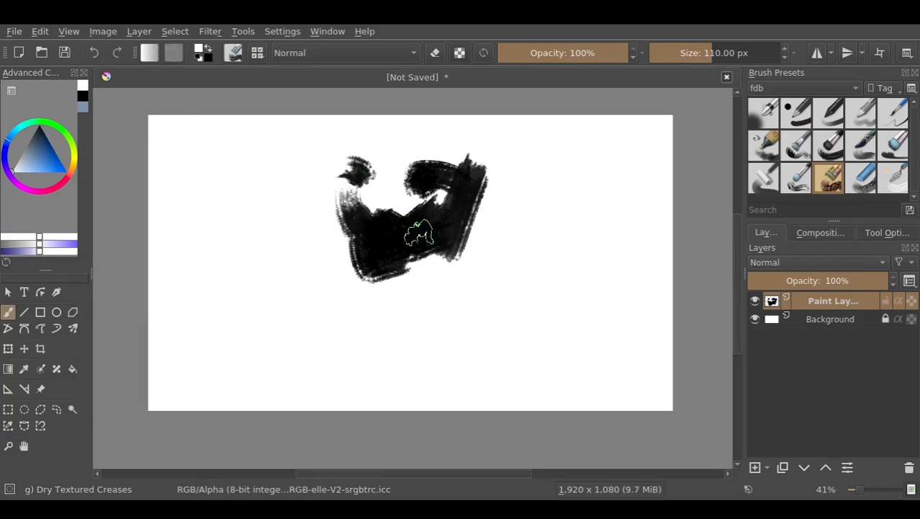
Step: Erase part of the black shape's upper area using the same brush in eraser mode
key("e")
mouse_move(354, 186)
left_mouse_down()
mouse_move(381, 216)
mouse_move(378, 207)
mouse_move(432, 209)
left_mouse_up()
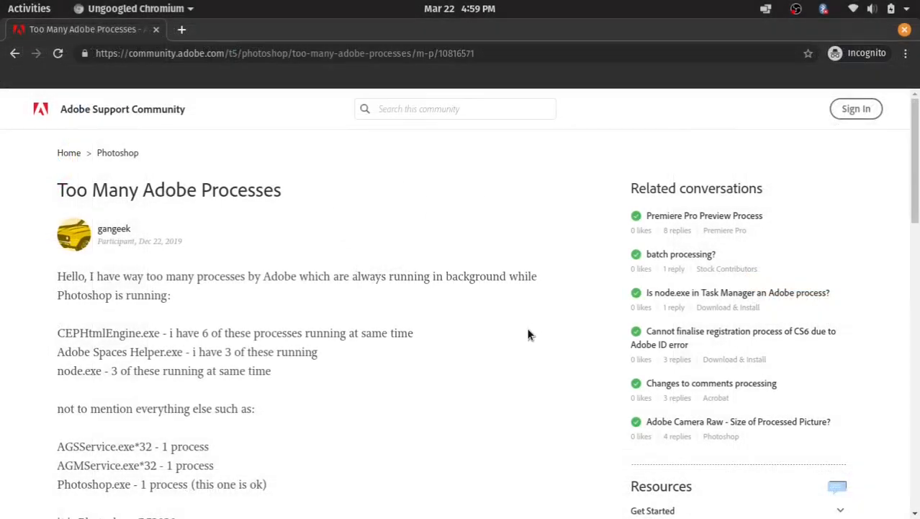
Step: In the web browser, read the Adobe Support Community thread "Too Many Adobe Processes" and its first reply
scroll(587, 255, "down", 5)
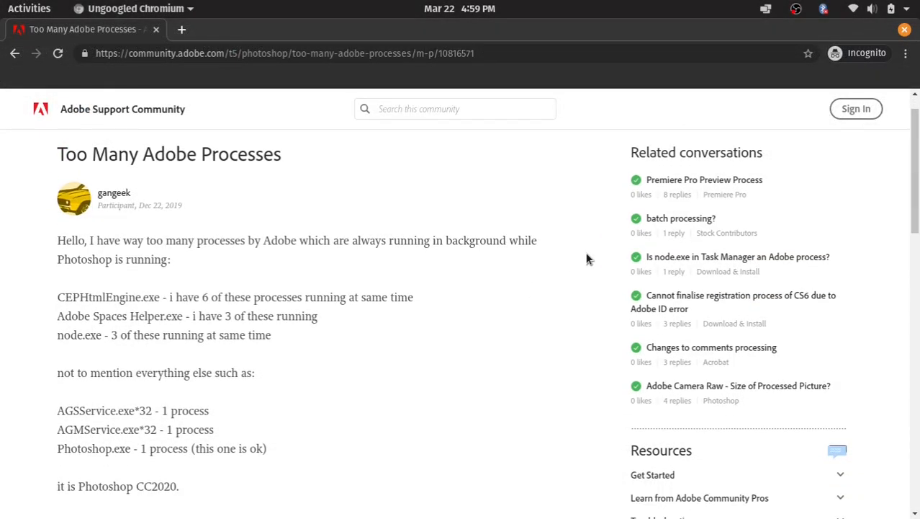
scroll(587, 259, "down", 4)
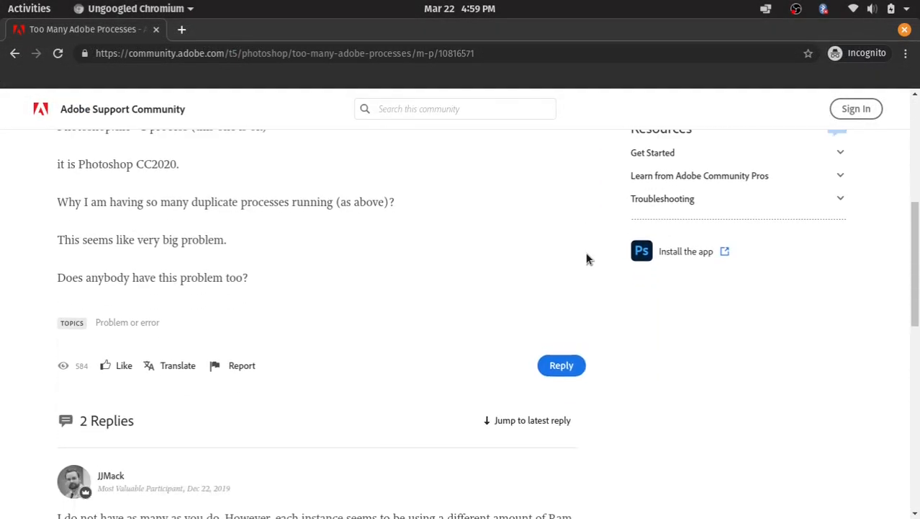
scroll(587, 259, "down", 5)
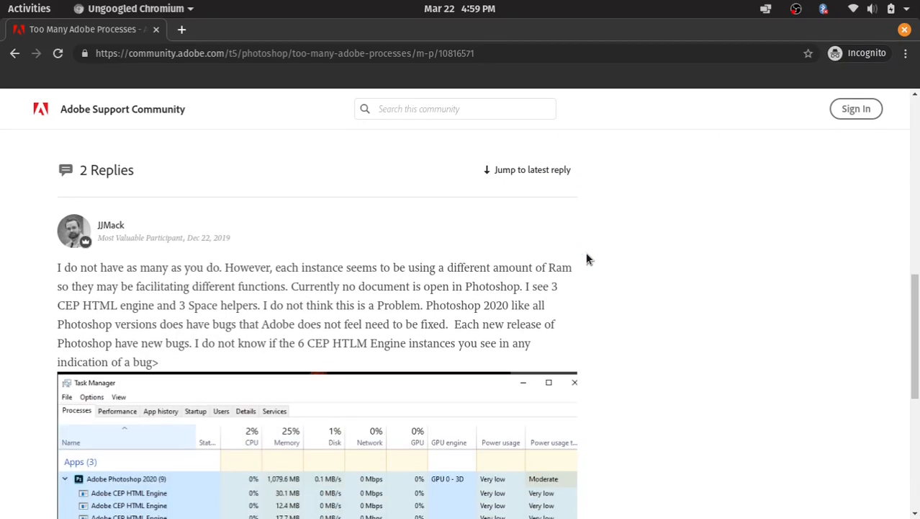
scroll(586, 256, "down", 1)
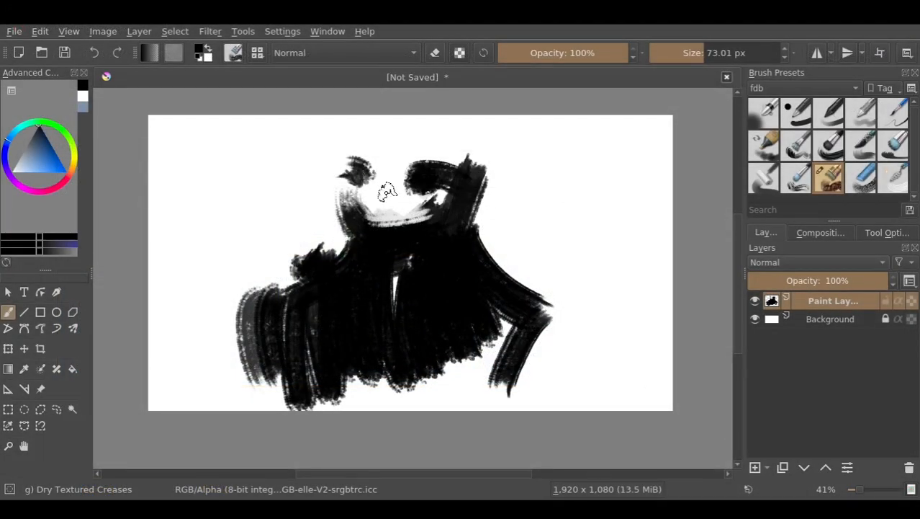
Step: In Krita, erase the face opening above the shoulders with the 73.01 px brush and try a black arc over it for the hood
key("e")
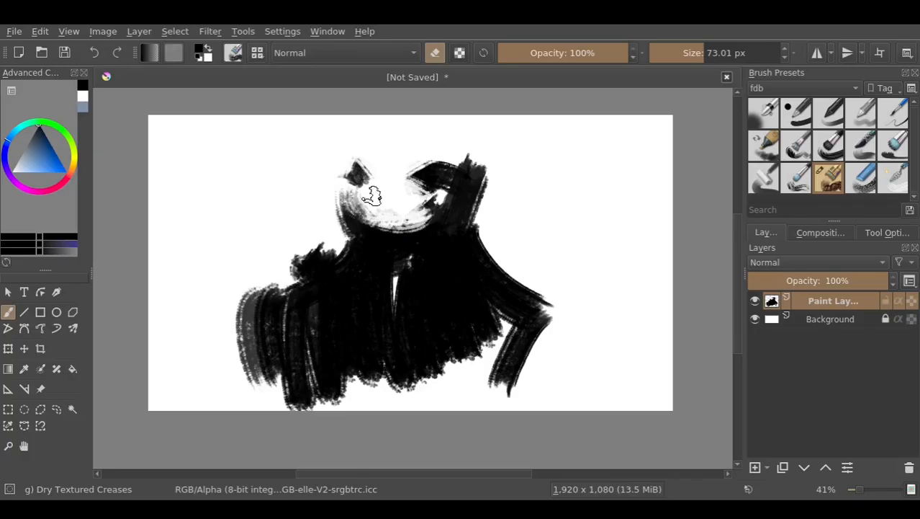
mouse_move(369, 195)
left_mouse_down()
mouse_move(433, 209)
mouse_move(426, 205)
mouse_move(467, 191)
mouse_move(428, 202)
mouse_move(479, 171)
mouse_move(490, 190)
left_mouse_up()
key("e")
left_click_drag(352, 173, 441, 125)
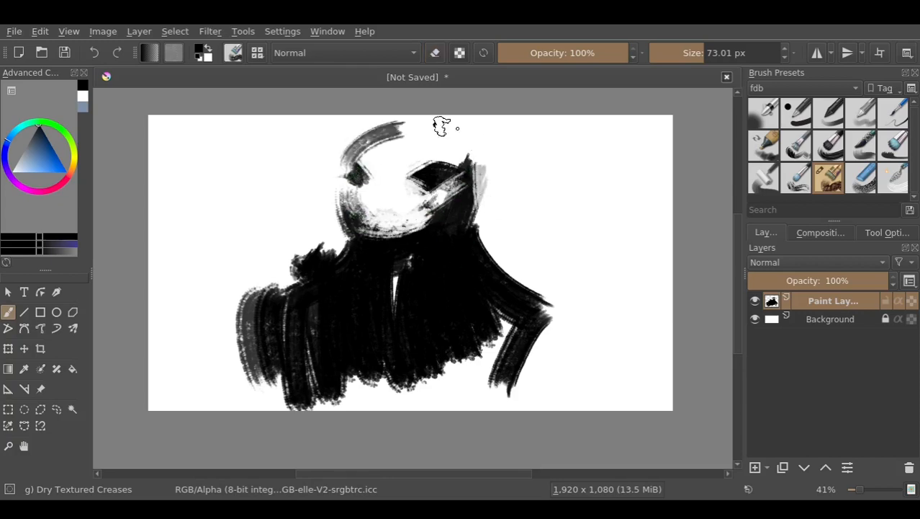
key("ctrl+z")
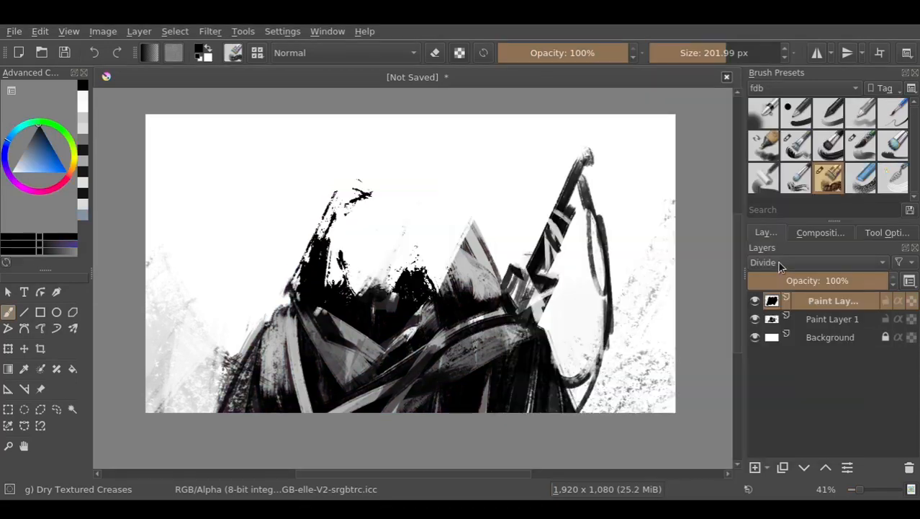
Step: Try several blending modes on the top paint layer, including Lighten, Normal and Saturation
scroll(778, 262, "down", 3)
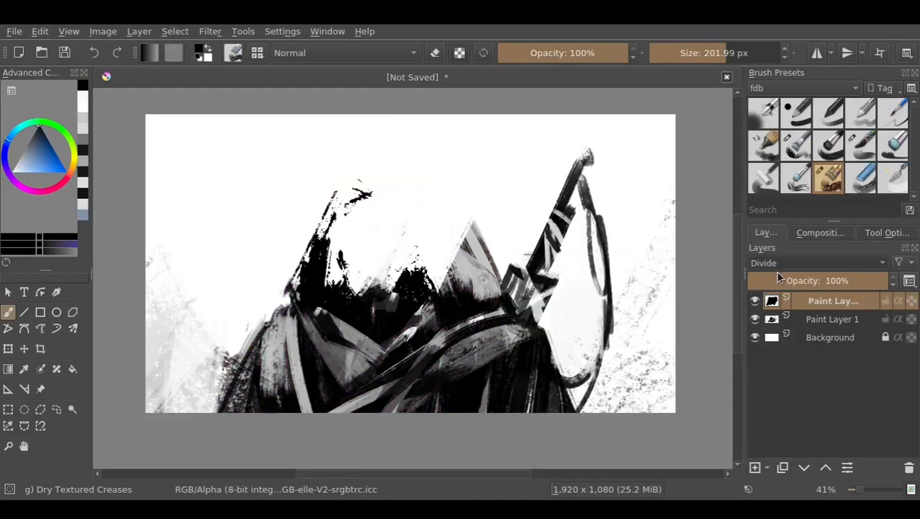
scroll(776, 263, "down", 2)
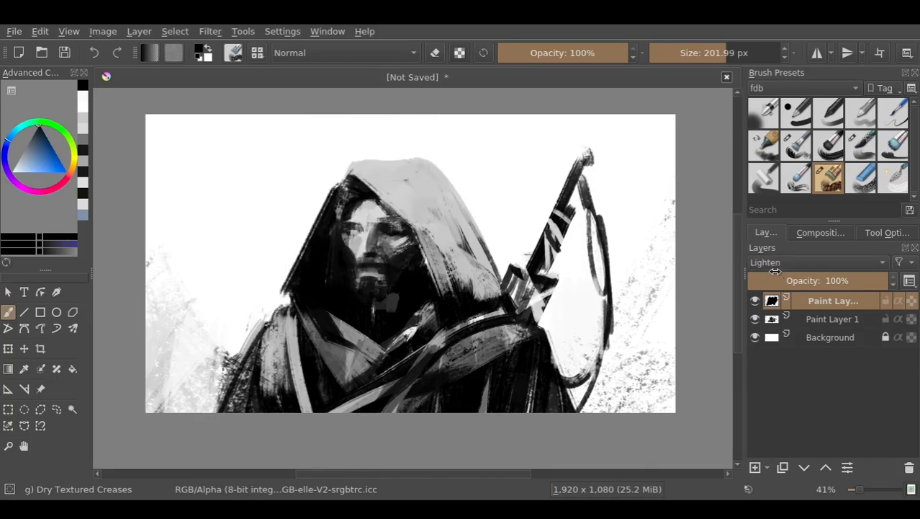
key("ctrl+z")
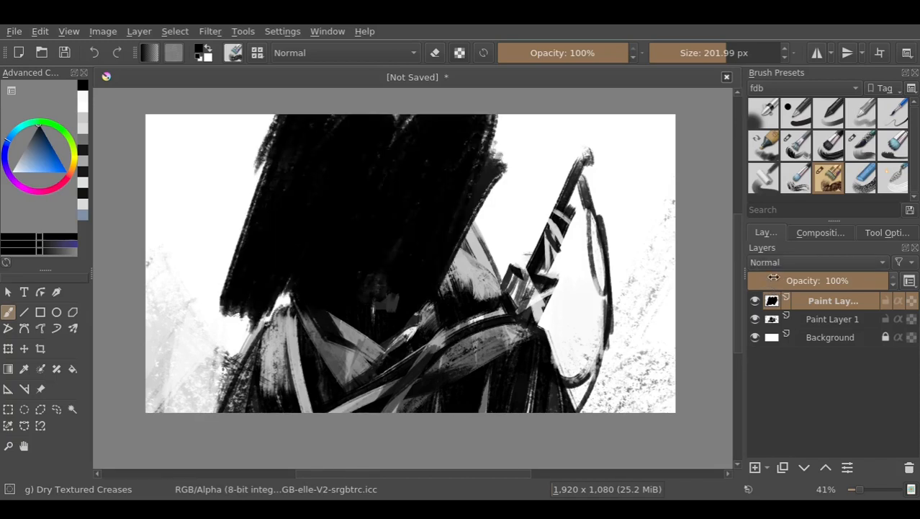
scroll(773, 264, "down", 2)
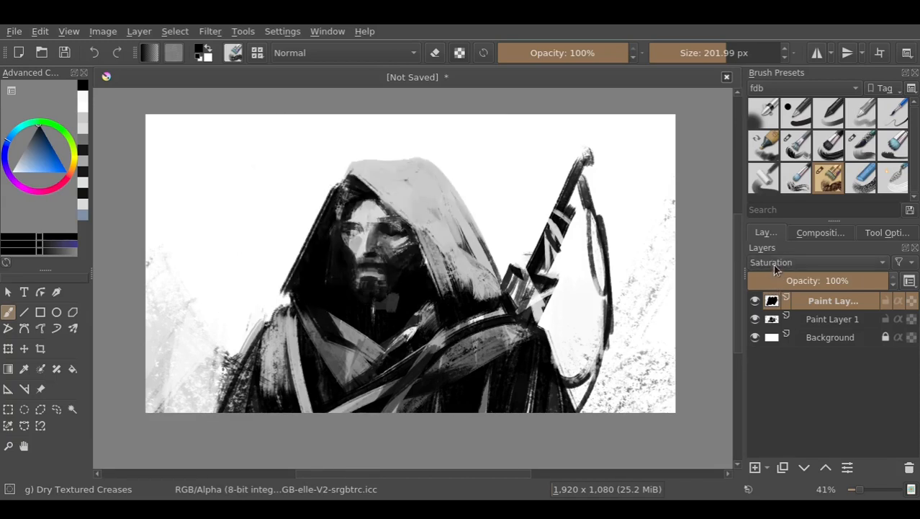
scroll(776, 269, "down", 2)
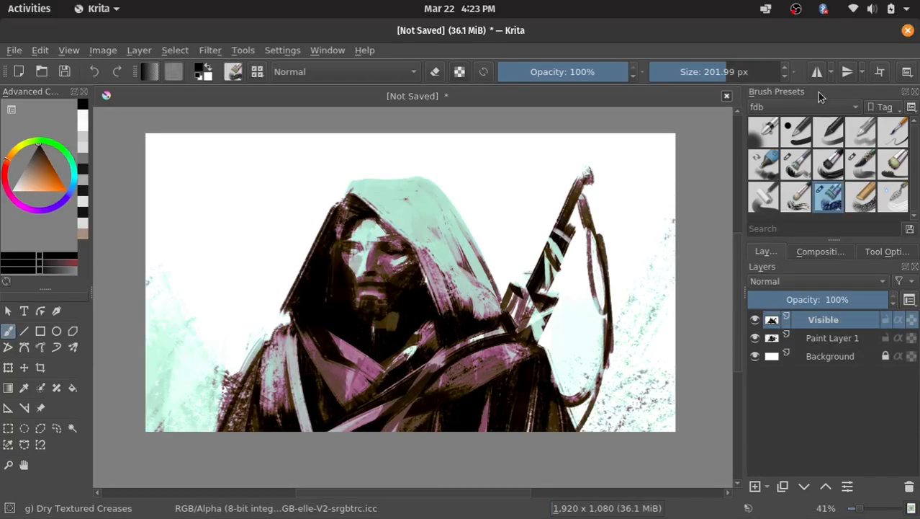
Step: Float the Brush Presets docker over the canvas and lengthen it so all the fdb presets fit
left_click_drag(792, 92, 556, 145)
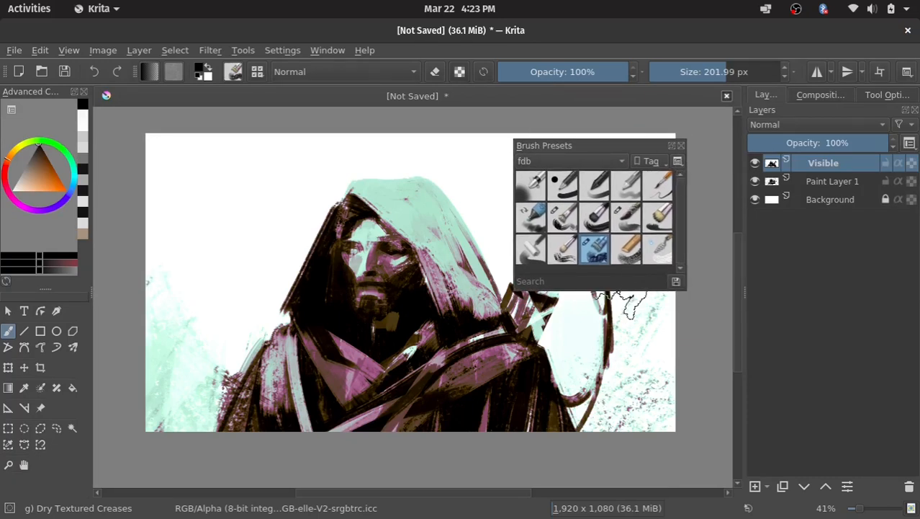
left_click_drag(616, 289, 618, 427)
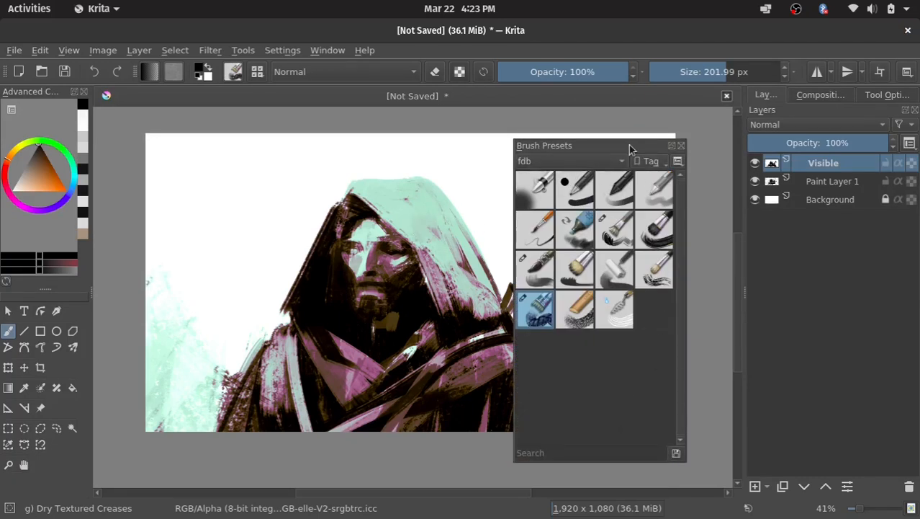
Step: Switch between several brush presets on the canvas, including Basic-6 Details, and paint test strokes in the white area beside the hooded figure
right_click(311, 274)
left_click(253, 215)
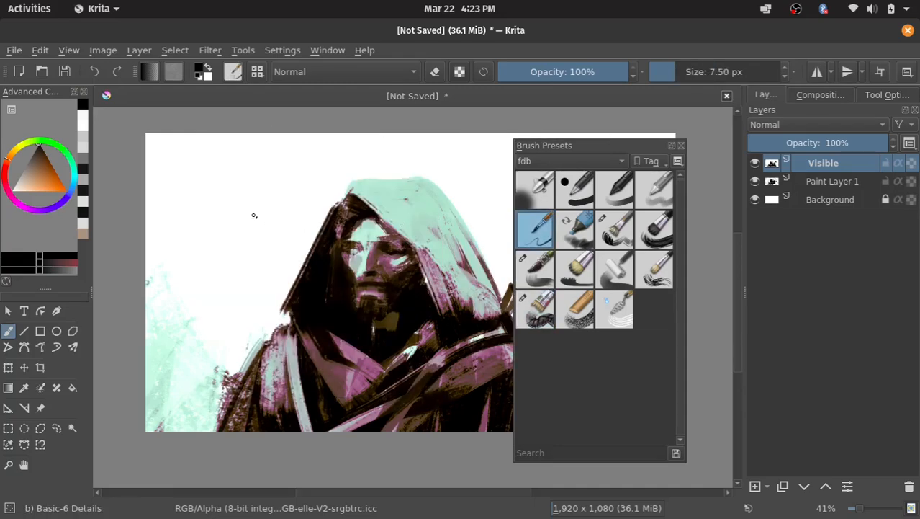
right_click(276, 250)
left_click(363, 273)
mouse_move(209, 208)
left_mouse_down()
mouse_move(231, 223)
mouse_move(252, 249)
mouse_move(217, 293)
left_mouse_up()
right_click(254, 250)
left_click(260, 331)
right_click(267, 292)
left_click(164, 277)
left_click_drag(202, 205, 216, 176)
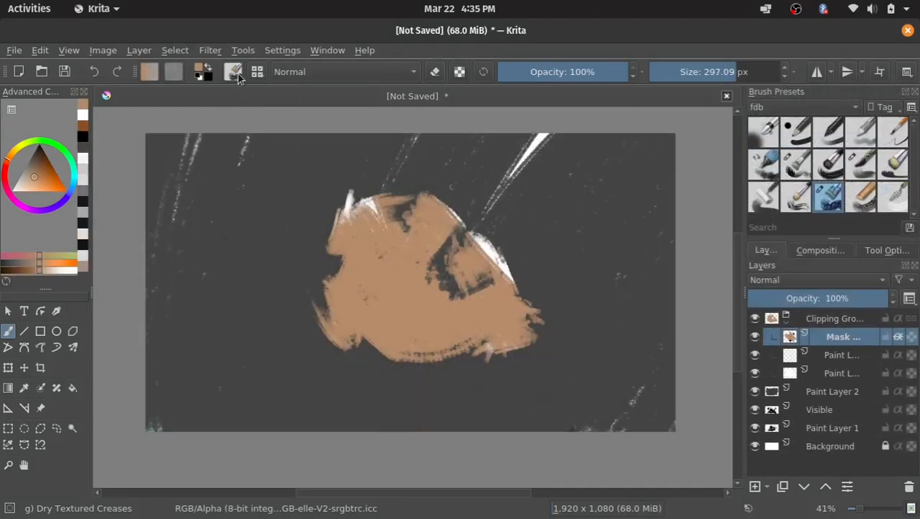
Step: Open the brush settings of Dry Textured Creases, browse the predefined brush tips and paint a test patch in the scratchpad
left_click(237, 75)
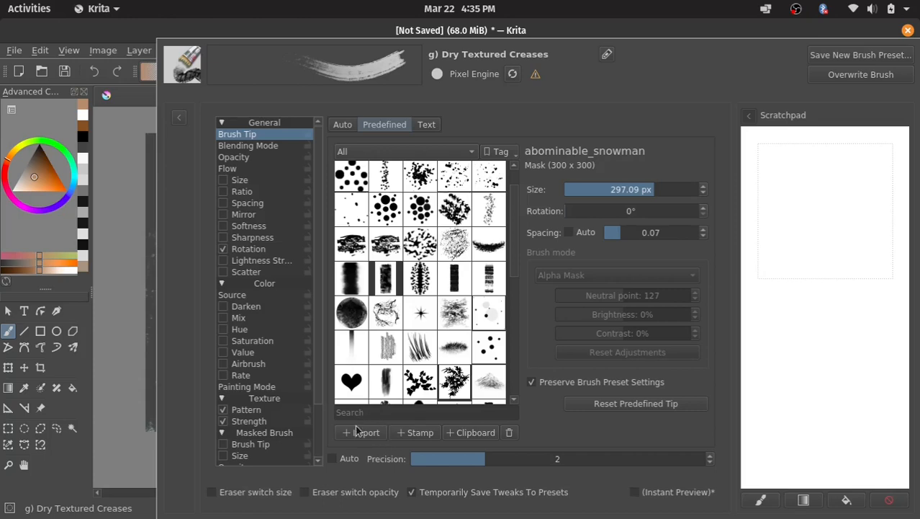
mouse_move(514, 231)
left_mouse_down()
mouse_move(528, 362)
mouse_move(518, 210)
left_mouse_up()
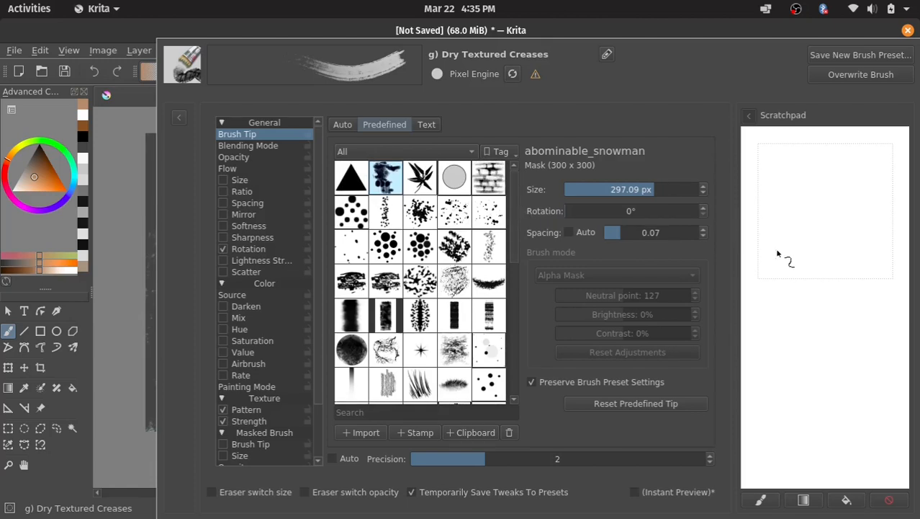
left_click_drag(778, 253, 815, 309)
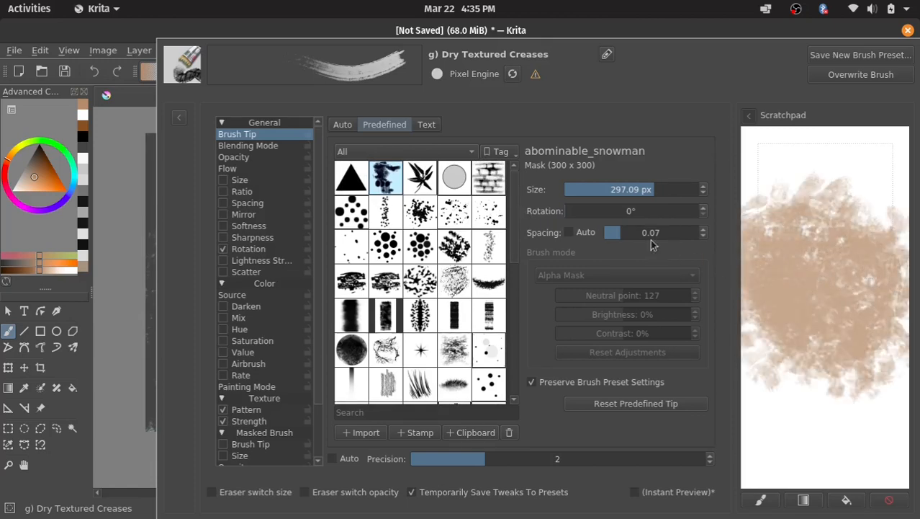
Step: Reduce the brush size several steps and paint a smaller test stroke below the first patch in the scratchpad
key("bracketleft")
key("bracketleft")
key("bracketleft")
key("bracketleft")
key("bracketleft")
key("bracketleft")
key("bracketleft")
key("bracketleft")
mouse_move(801, 402)
left_mouse_down()
mouse_move(821, 430)
mouse_move(854, 424)
left_mouse_up()
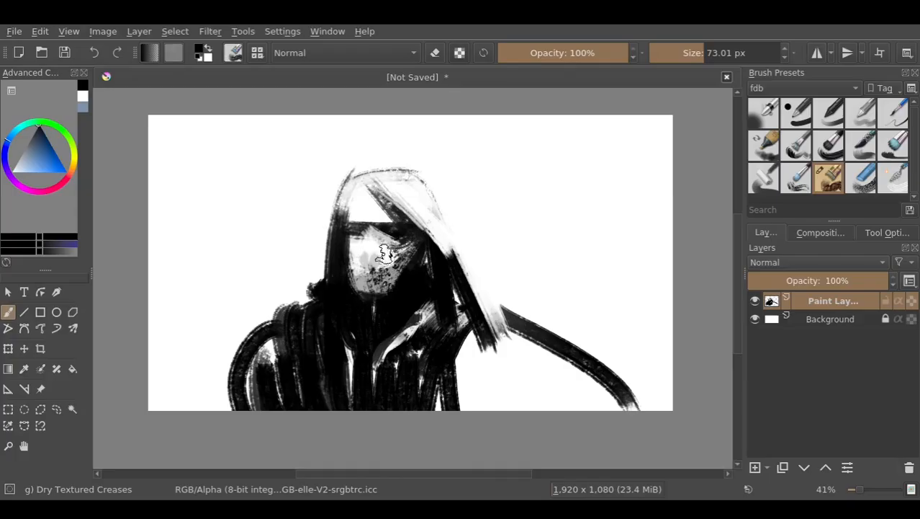
Step: Paint across the hooded figure's head with the 73.01 px Dry Textured Creases brush and toggle eraser mode
mouse_move(340, 201)
left_mouse_down()
mouse_move(286, 310)
mouse_move(299, 287)
mouse_move(317, 286)
mouse_move(347, 194)
mouse_move(382, 191)
mouse_move(372, 176)
mouse_move(431, 222)
left_mouse_up()
key("e")
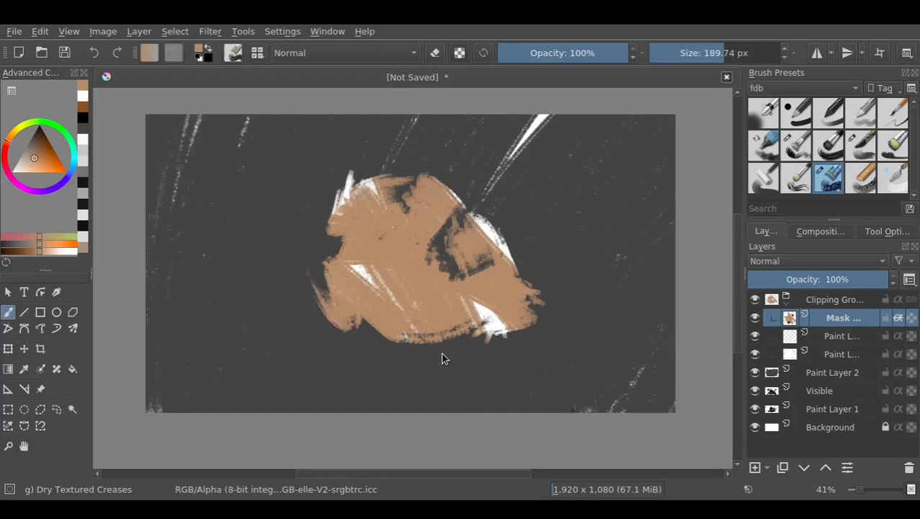
Step: Mirror the canvas view of the brown shape horizontally and mirror it back
key("m")
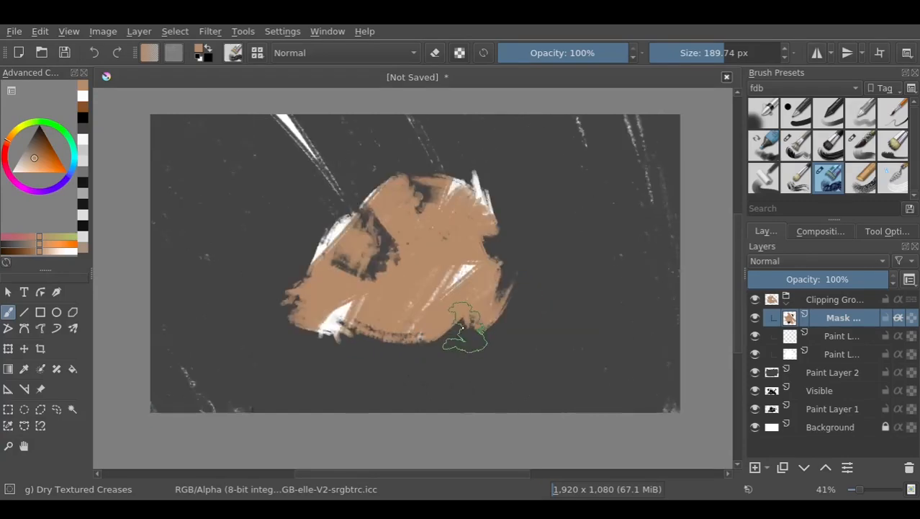
key("m")
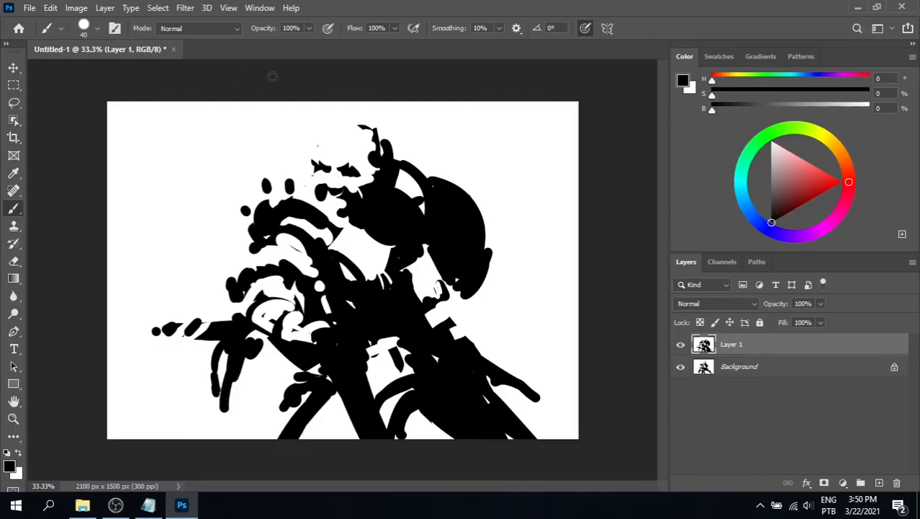
Step: In Photoshop, create a new action named FLIP CANVAS HORIZONTAL in Default Actions with function key F2 and start recording
left_click(260, 7)
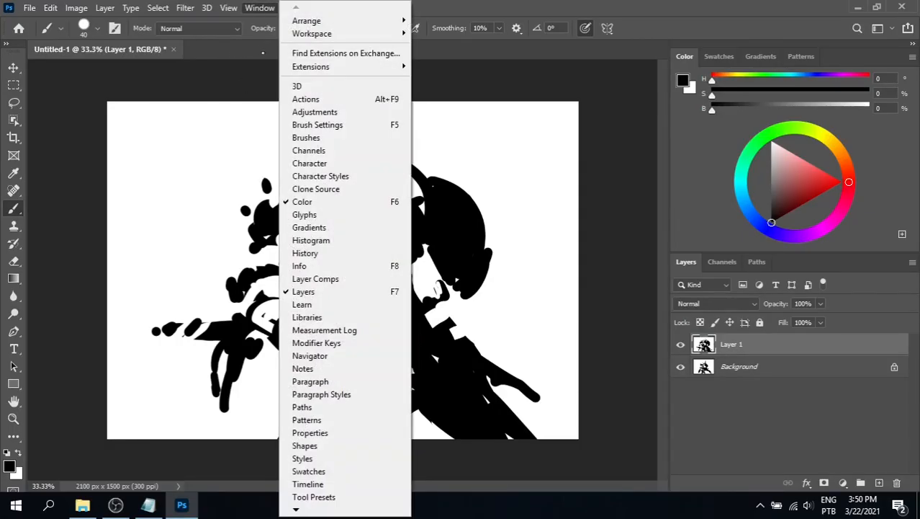
left_click(296, 98)
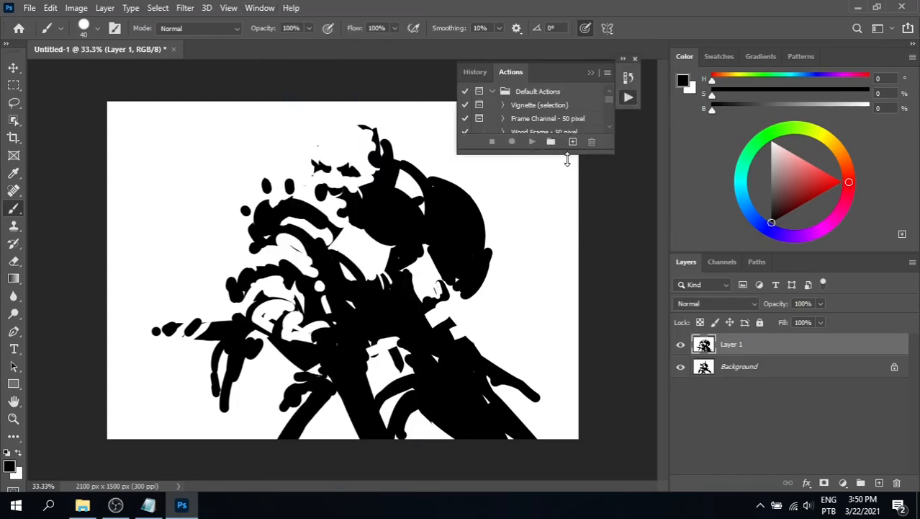
left_click(573, 143)
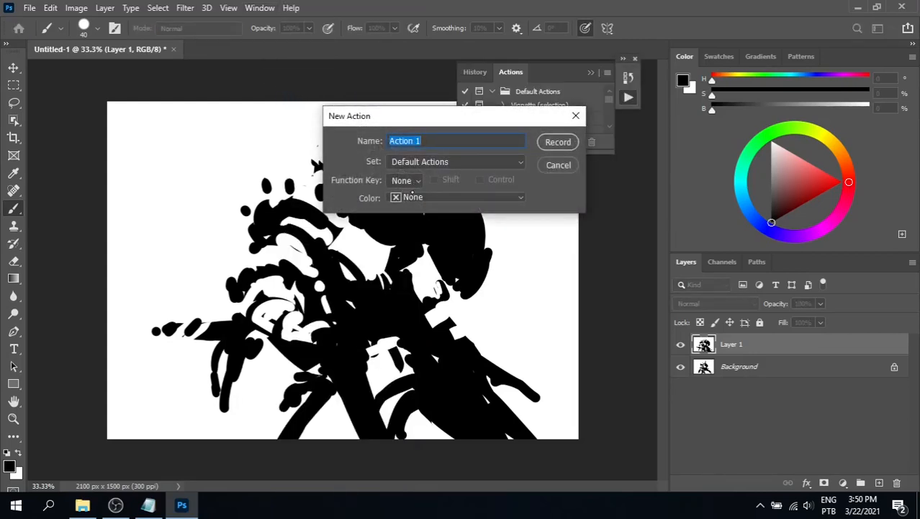
left_click(407, 180)
left_click(407, 217)
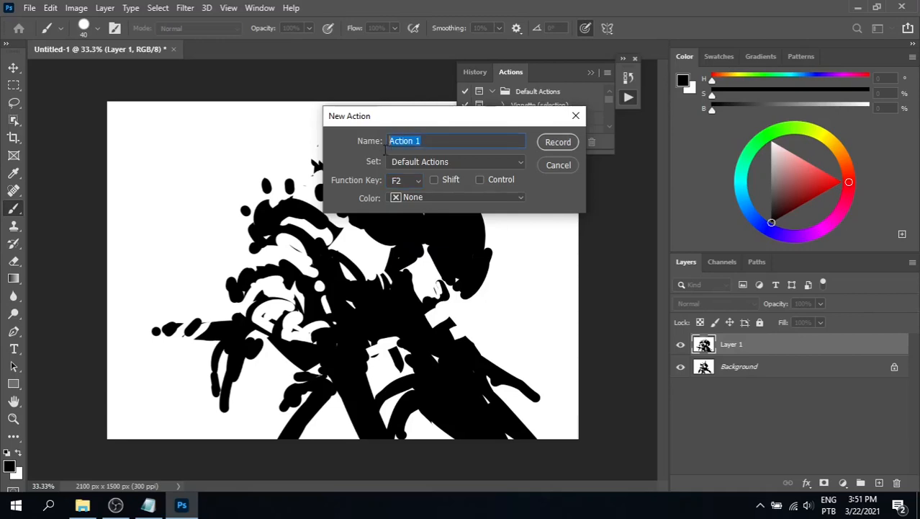
type("FLIP CANVAS HORIZONTAL")
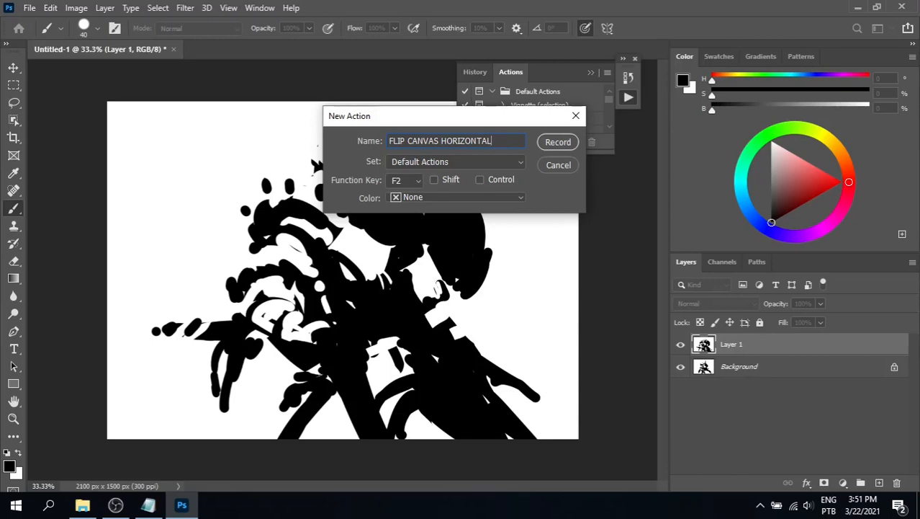
key("Return")
left_click(431, 197)
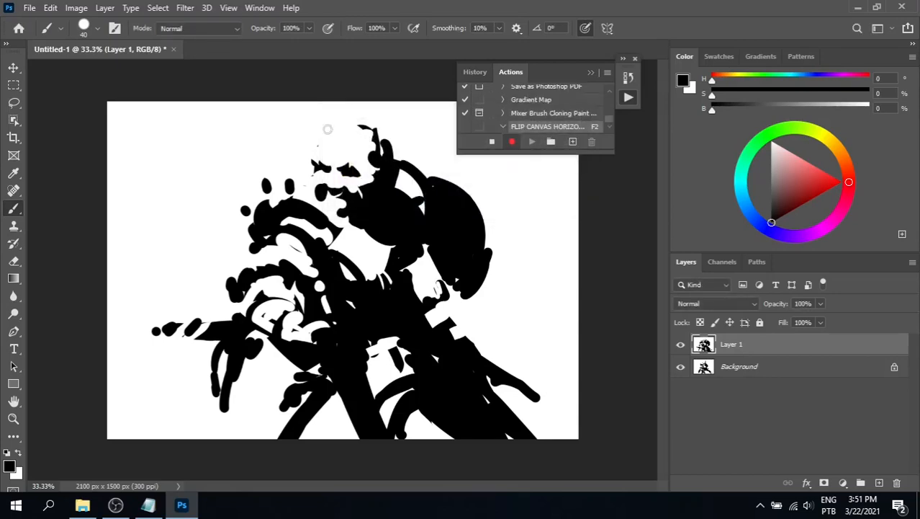
Step: Record a Flip Canvas Horizontal command in the action and stop the recording
left_click(76, 7)
mouse_move(144, 135)
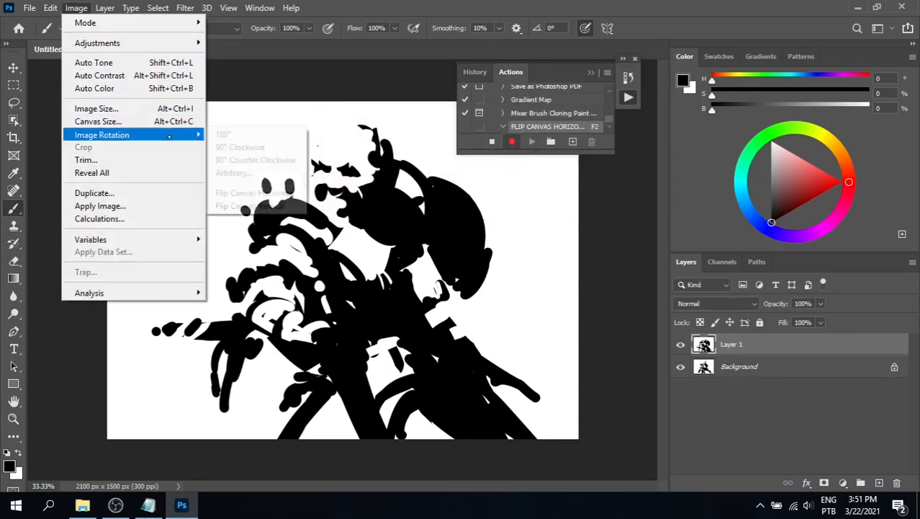
left_click(255, 193)
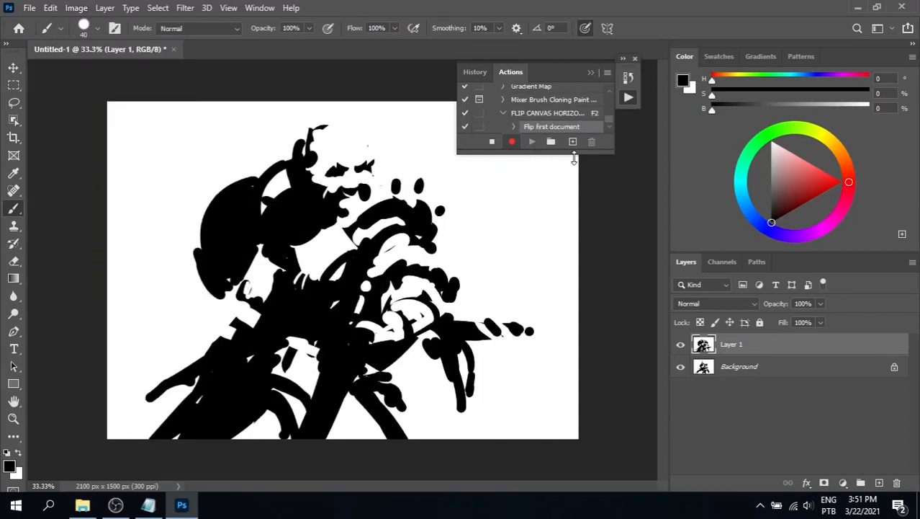
left_click(493, 142)
Step: Close the Actions panel and run the new flip action repeatedly to mirror the canvas back and forth
left_click(635, 58)
key("F2")
key("F2")
key("F2")
key("F2")
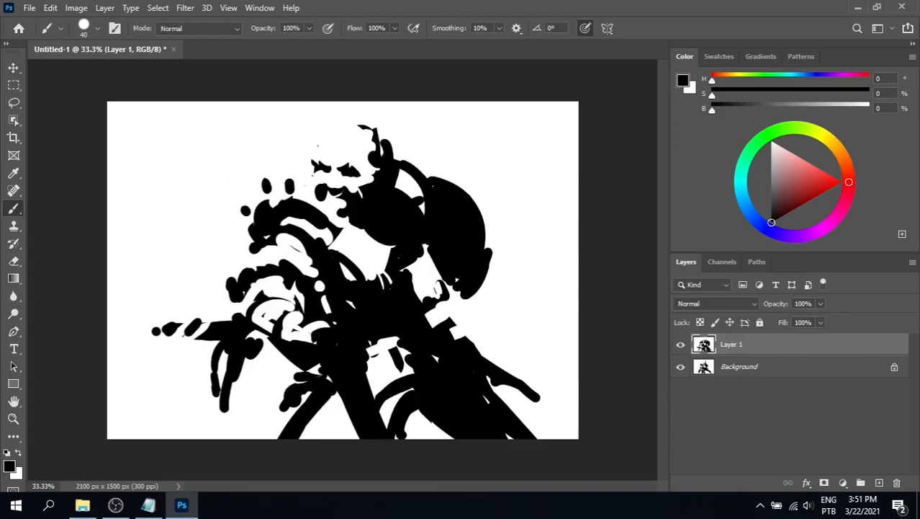
key("F2")
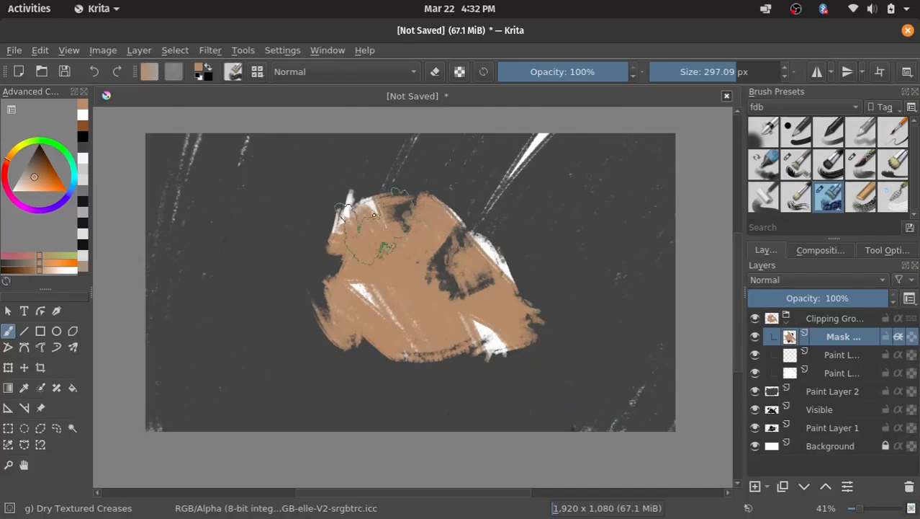
Step: In Krita, open the tablet settings and bend the global input pressure curve with three added points
left_click(294, 50)
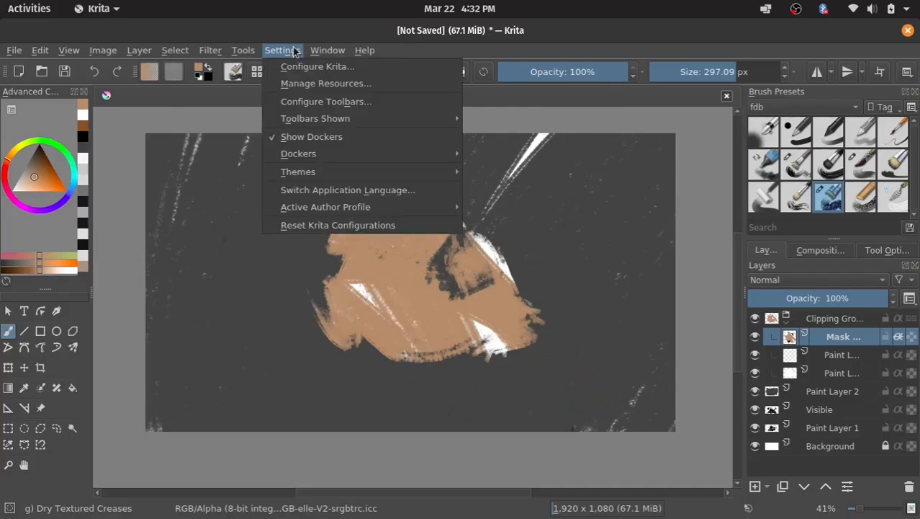
left_click(297, 68)
left_click(225, 173)
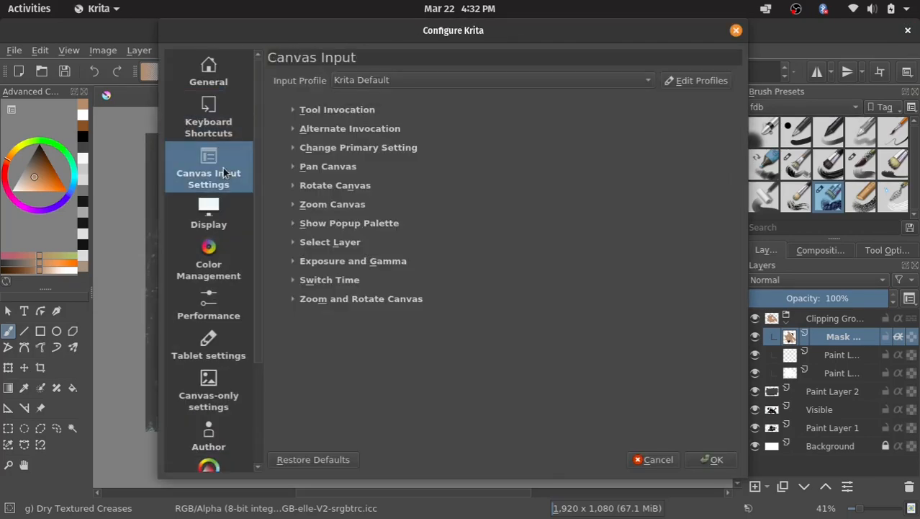
left_click(214, 352)
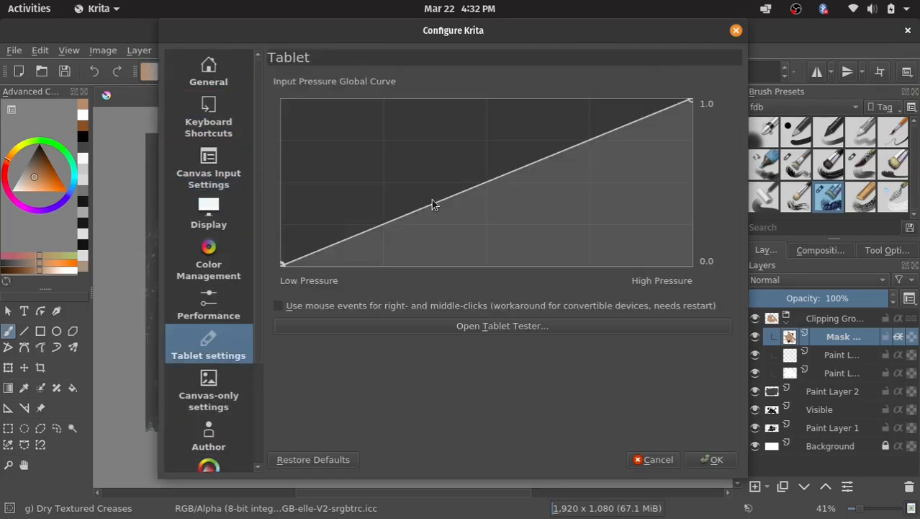
left_click_drag(484, 184, 453, 196)
left_click_drag(591, 140, 605, 187)
left_click_drag(367, 214, 354, 164)
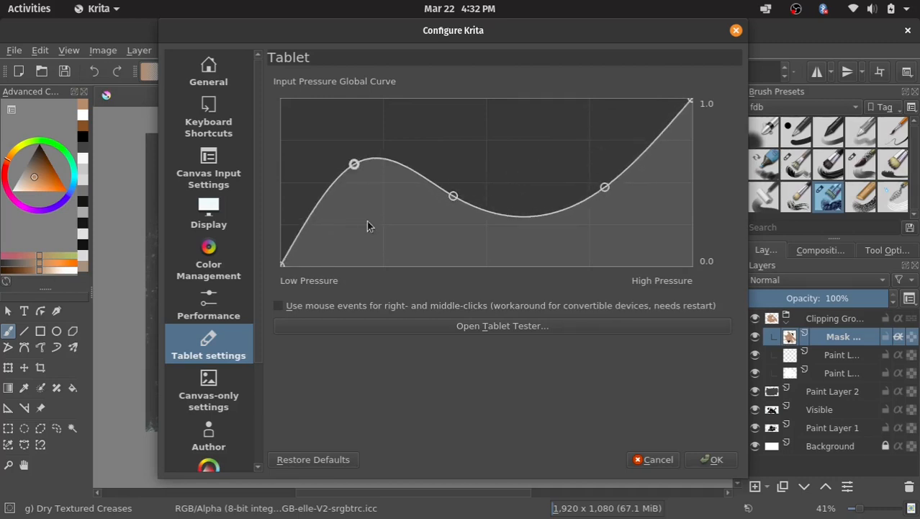
Step: Draw test strokes in the Tablet Tester to check pen pressure, clear them and close the tester
left_click(408, 334)
mouse_move(346, 228)
left_mouse_down()
mouse_move(252, 255)
mouse_move(265, 214)
left_mouse_up()
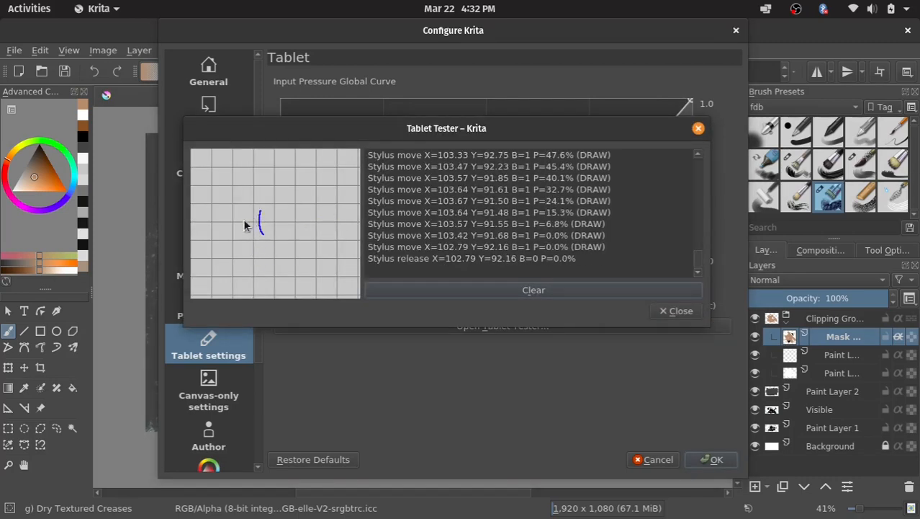
left_click_drag(229, 259, 261, 203)
left_click(439, 295)
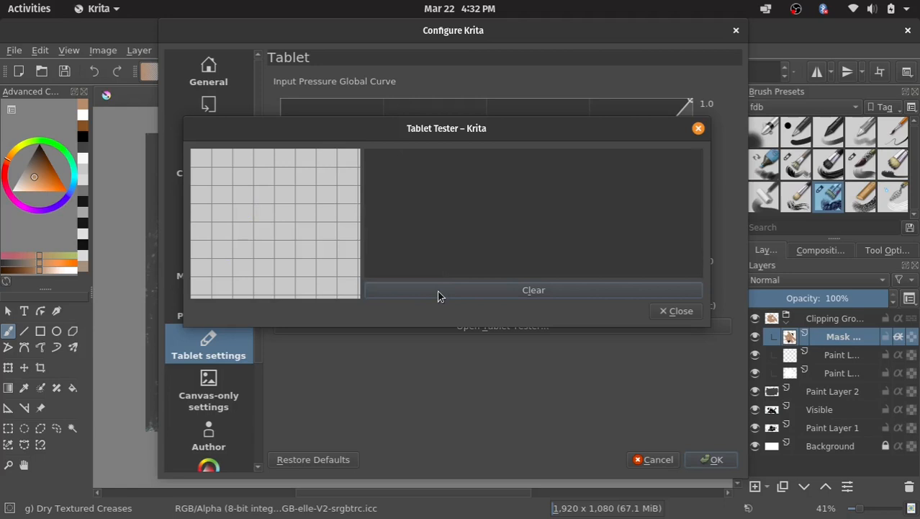
left_click(677, 310)
Step: Add a fourth point to the pressure curve, restore the default tablet settings and accept the configuration
left_click_drag(451, 173, 460, 164)
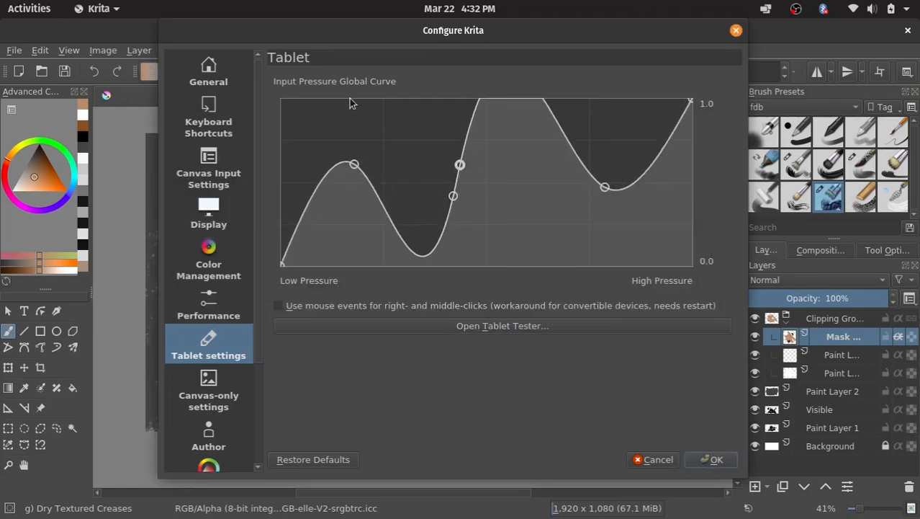
left_click(301, 462)
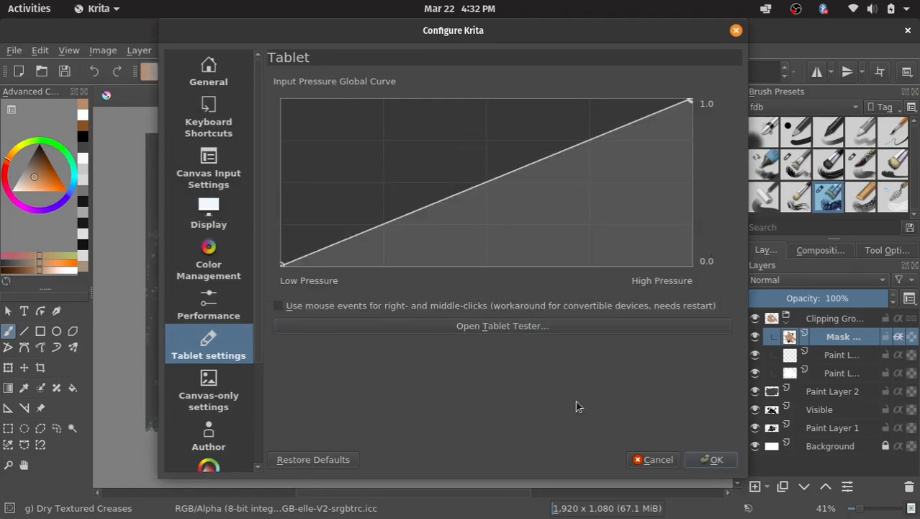
left_click(713, 460)
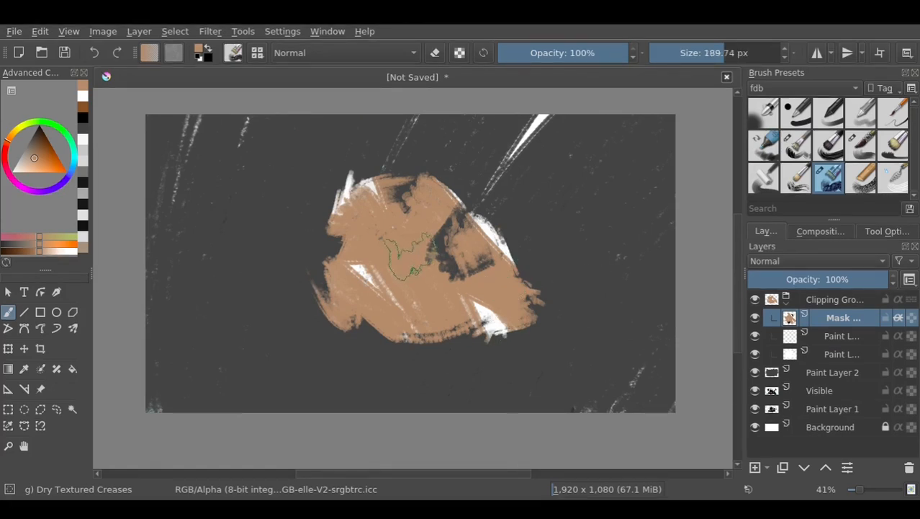
Step: Adjust the Dry Textured Creases brush size, including a reduction to about 56 px
mouse_move(409, 257)
left_mouse_down()
mouse_move(491, 257)
mouse_move(427, 257)
left_mouse_up()
mouse_move(742, 54)
left_mouse_down()
mouse_move(682, 62)
mouse_move(746, 57)
mouse_move(700, 58)
left_mouse_up()
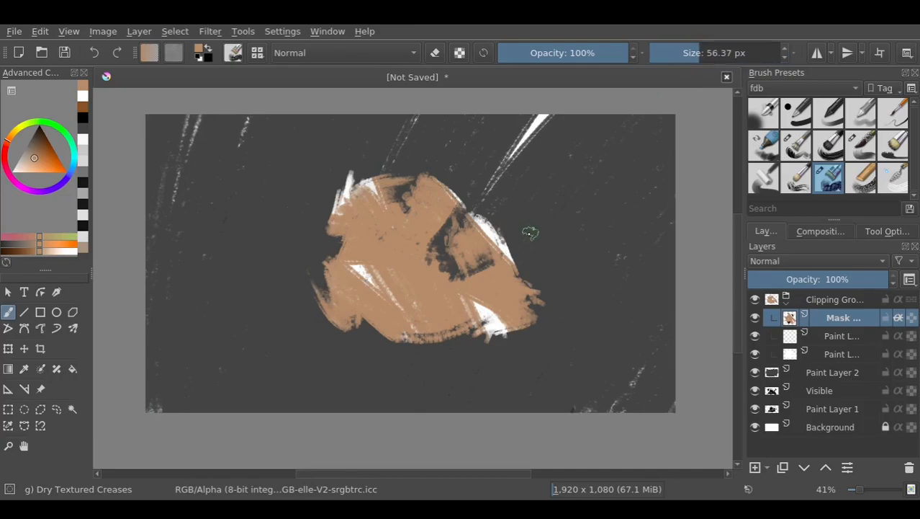
mouse_move(529, 240)
left_mouse_down()
mouse_move(576, 240)
mouse_move(518, 240)
left_mouse_up()
Step: In Photoshop, paint several black vertical strokes across the blank Layer 2, resizing the brush on the canvas between them
mouse_move(209, 216)
left_mouse_down()
mouse_move(197, 165)
mouse_move(224, 313)
left_mouse_up()
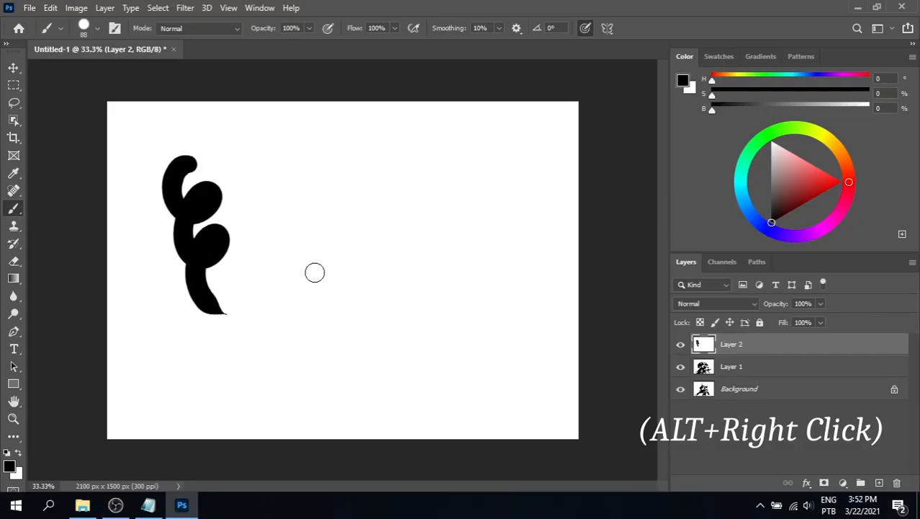
right_click(384, 236, "alt")
mouse_move(305, 207)
left_mouse_down()
mouse_move(289, 324)
mouse_move(296, 371)
left_mouse_up()
right_click(350, 278, "alt")
mouse_move(369, 188)
left_mouse_down()
mouse_move(437, 142)
mouse_move(455, 382)
left_mouse_up()
right_click(437, 286, "alt")
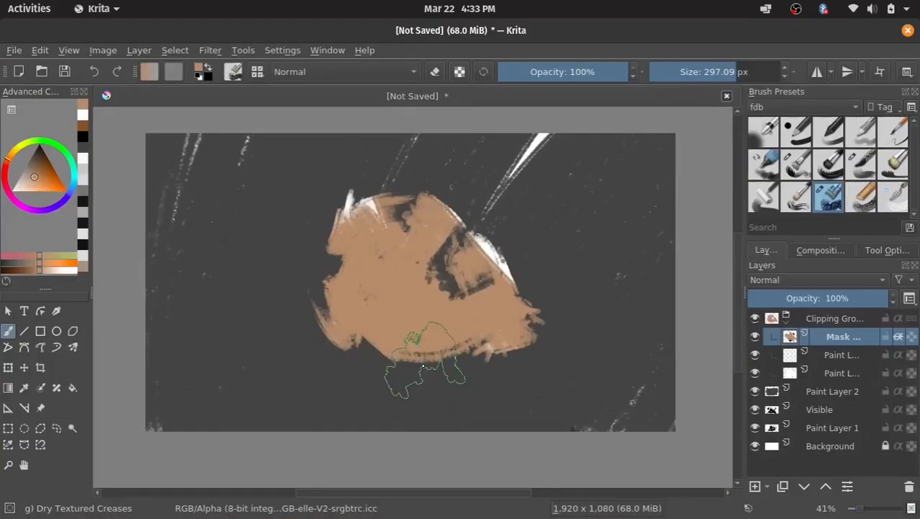
Step: In Krita, search the keyboard shortcut settings for "deselect" and open the Deselect action's shortcut for editing
left_click(282, 50)
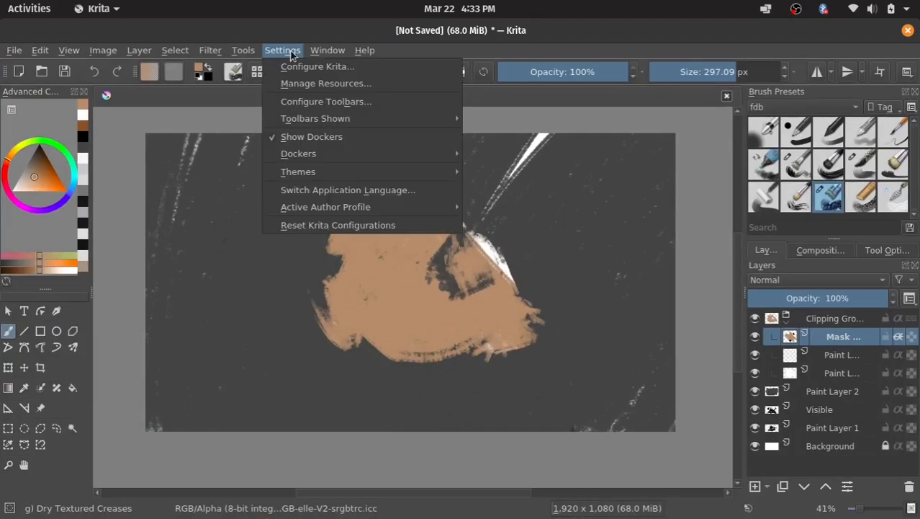
left_click(292, 64)
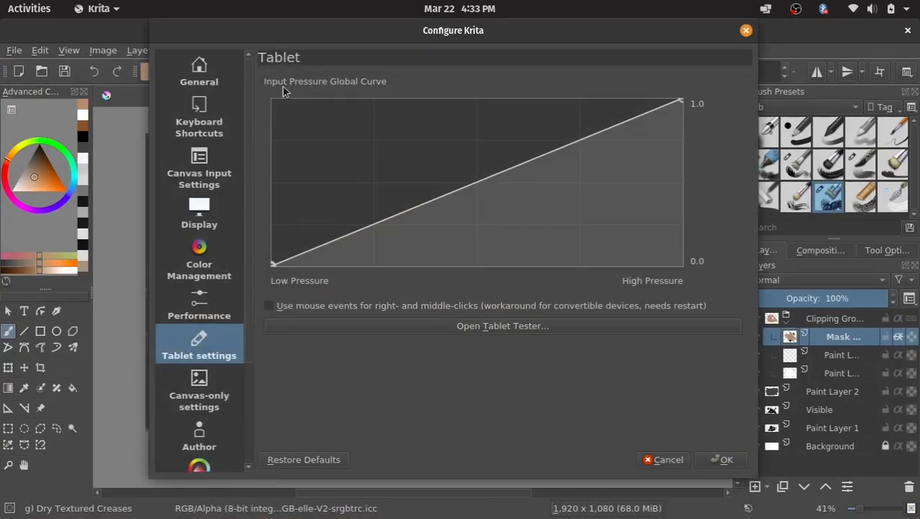
left_click(213, 133)
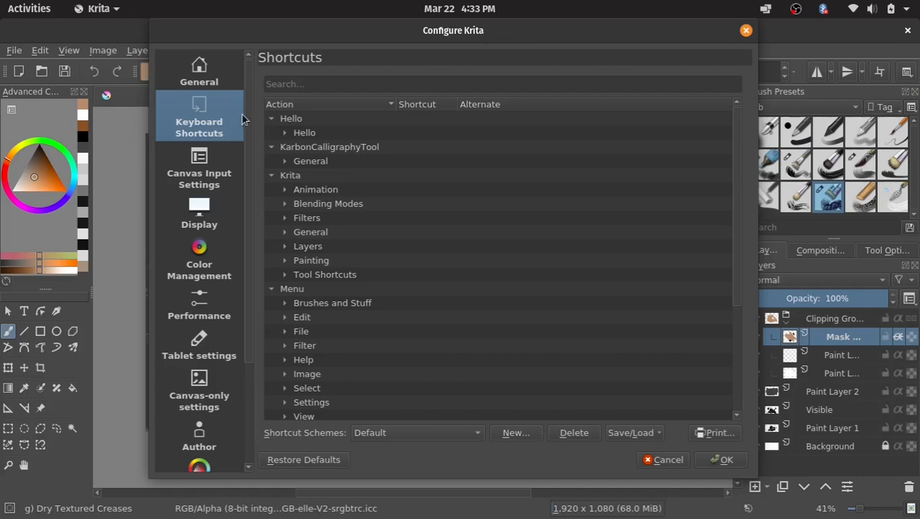
left_click(307, 84)
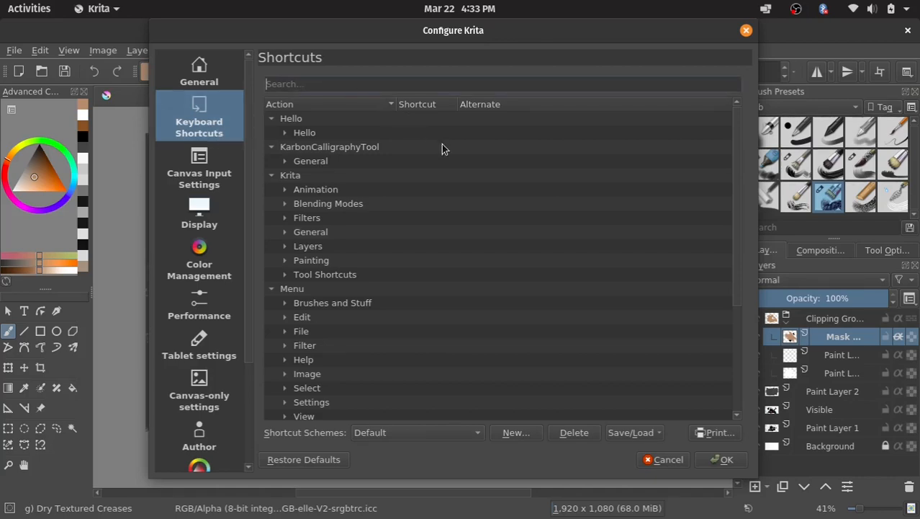
type("deselect")
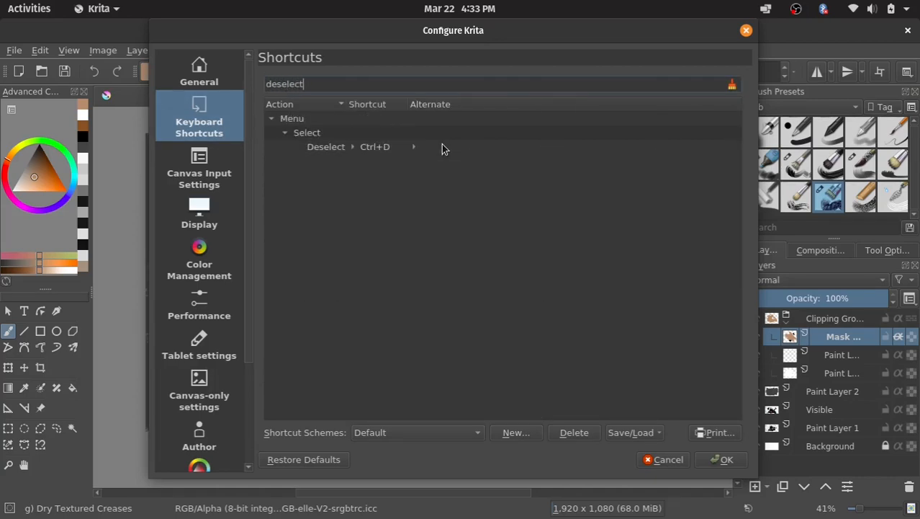
left_click(375, 148)
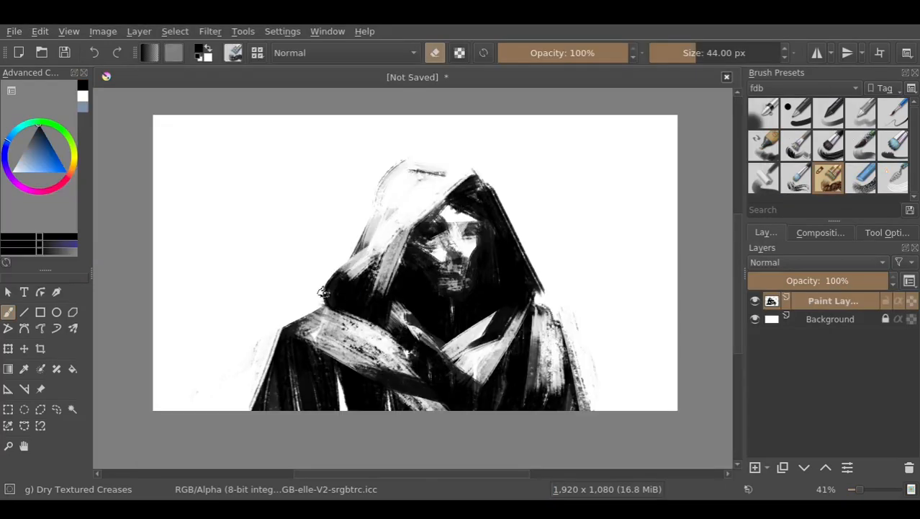
Step: Alternate between painting and erasing the hood's lower-left fold with the Dry Textured Creases brush, undoing the test stroke on the background
key("e")
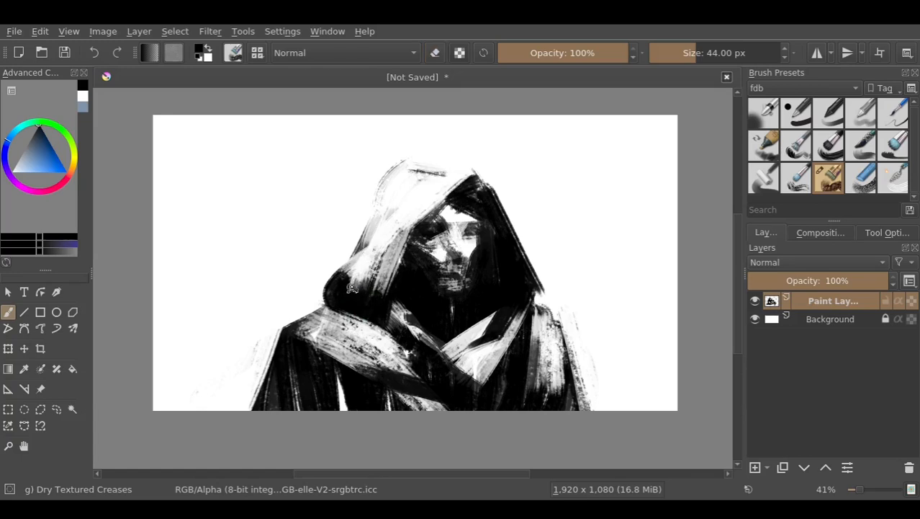
key("e")
mouse_move(348, 268)
left_mouse_down()
mouse_move(350, 296)
mouse_move(326, 287)
left_mouse_up()
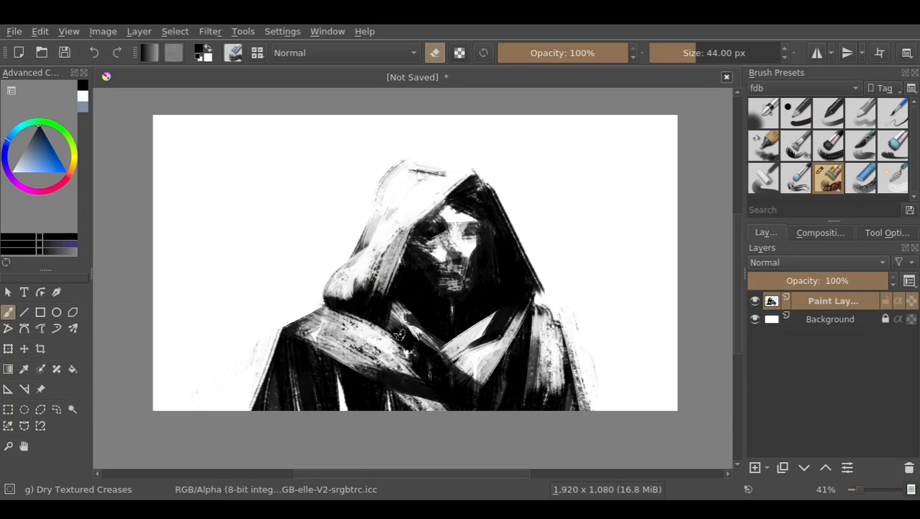
key("e")
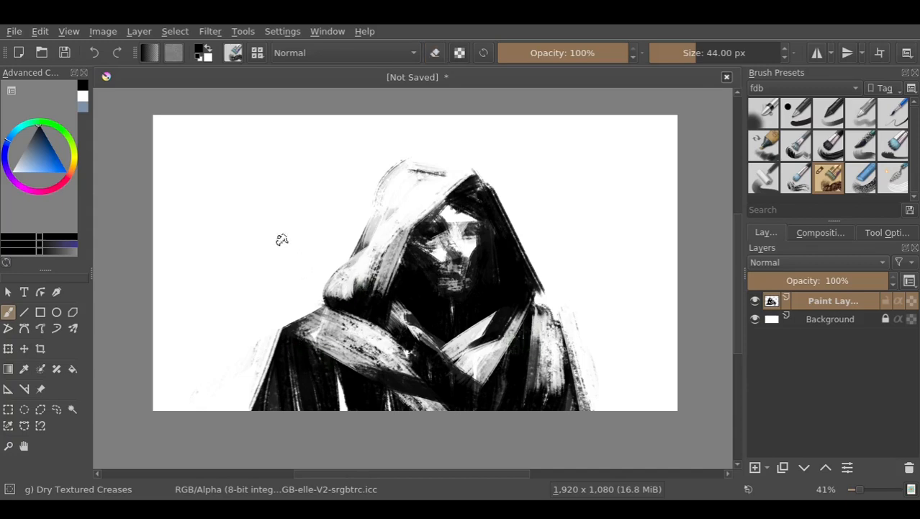
left_click_drag(259, 195, 288, 222)
key("ctrl+z")
Step: Toggle the brush's eraser mode between strokes to erase and repaint diagonal bands across the figure's robe
mouse_move(377, 326)
left_mouse_down()
mouse_move(429, 376)
mouse_move(443, 404)
mouse_move(582, 497)
left_mouse_up()
key("e")
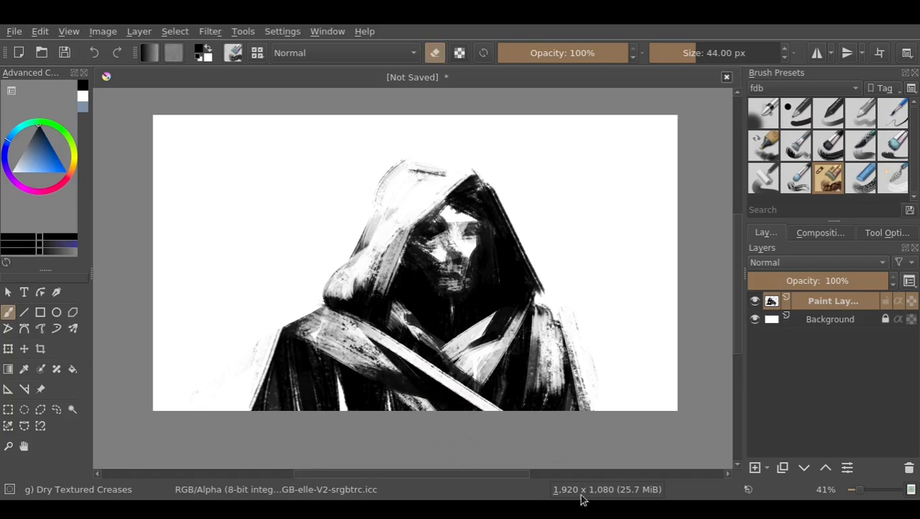
key("e")
left_click_drag(364, 321, 502, 409)
key("e")
left_click_drag(374, 326, 444, 409)
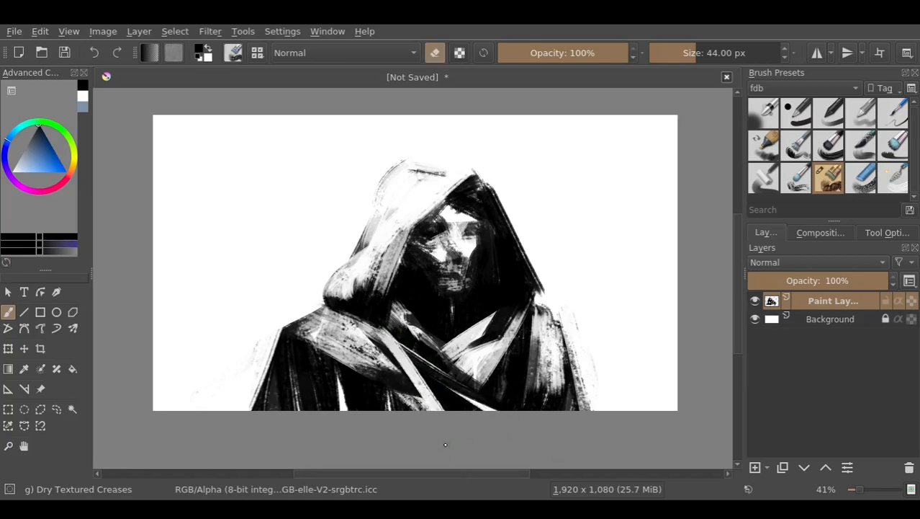
left_click_drag(403, 371, 476, 407)
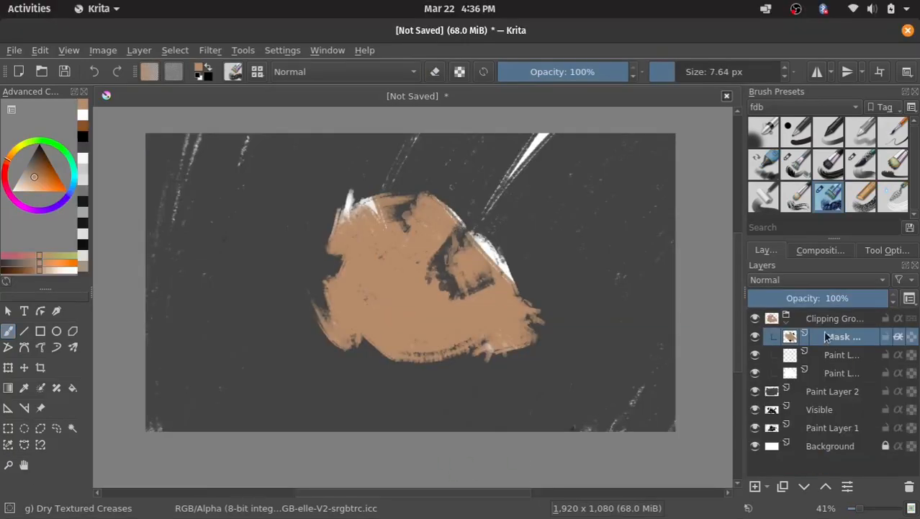
Step: Flatten the clipping group into one layer and distort its brown shape in perspective into a wide, flat, slightly tilted plane
left_click(786, 323)
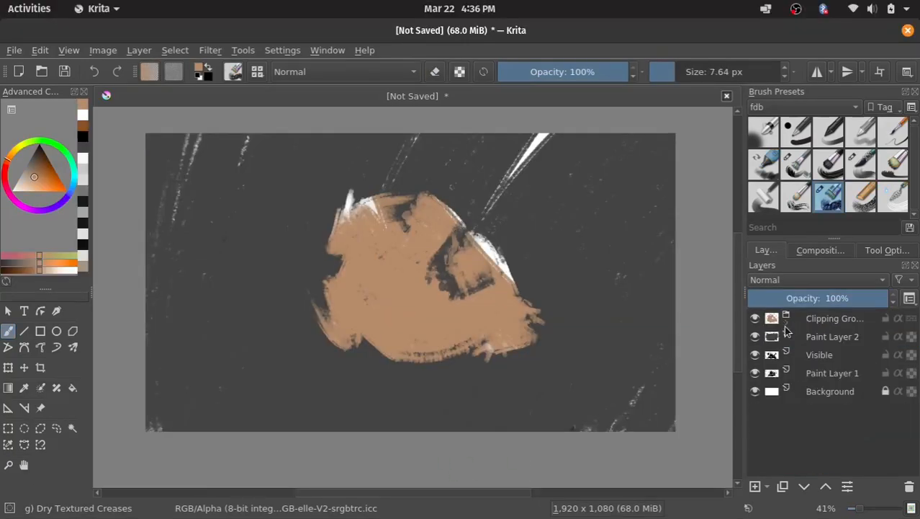
left_click(818, 323)
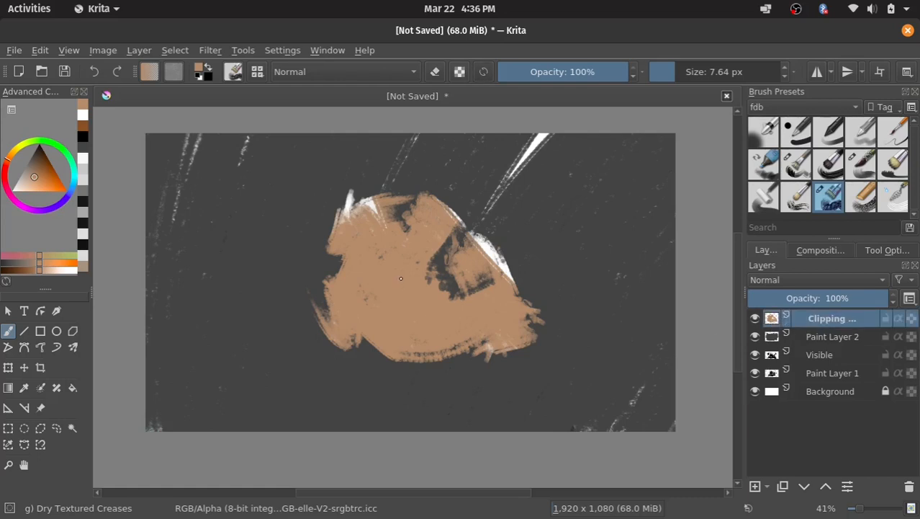
key("ctrl+t")
left_click_drag(422, 356, 421, 292)
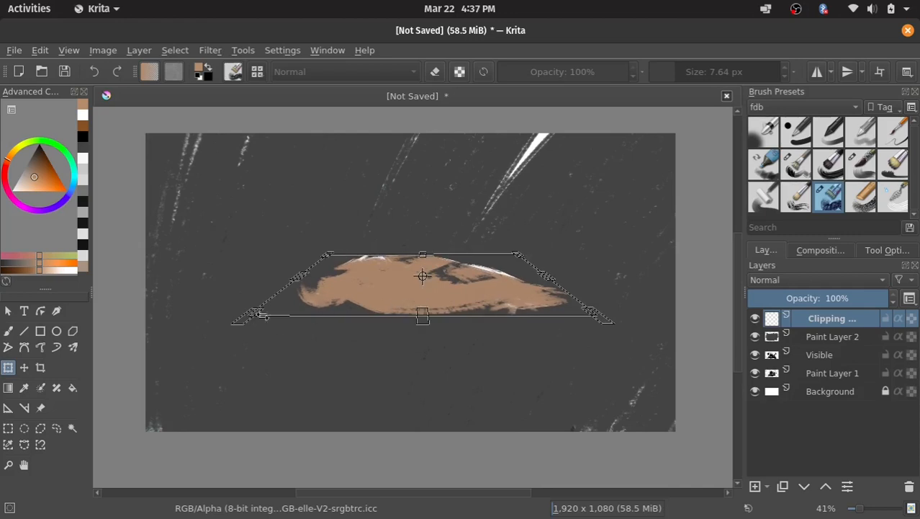
left_click_drag(250, 316, 45, 312)
left_click_drag(454, 293, 510, 323)
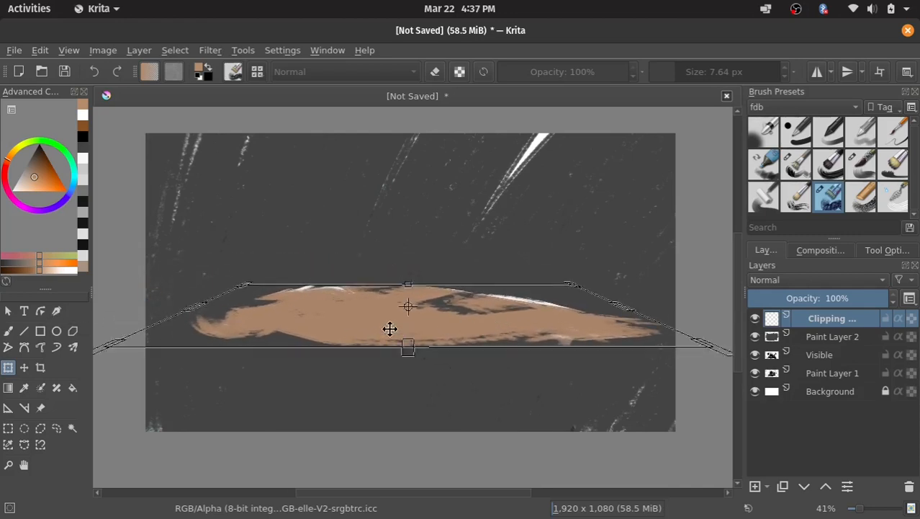
left_click_drag(408, 348, 404, 341)
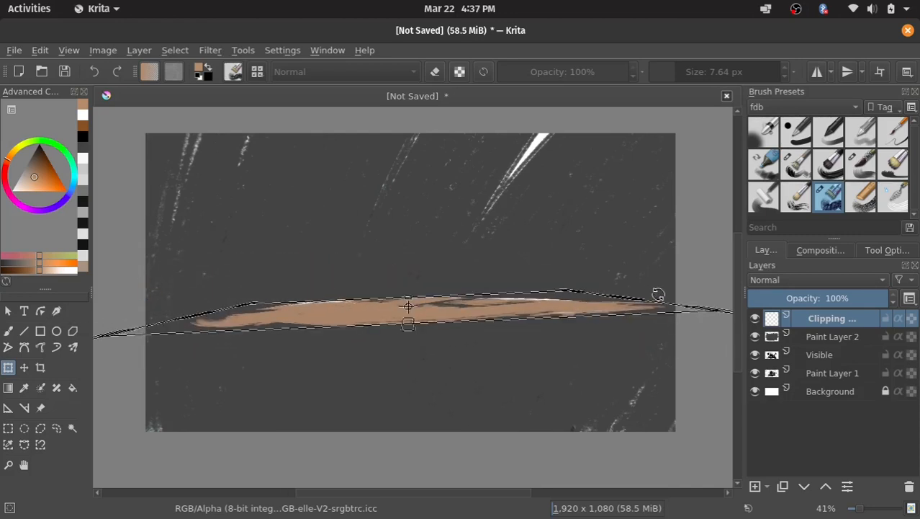
key("Escape")
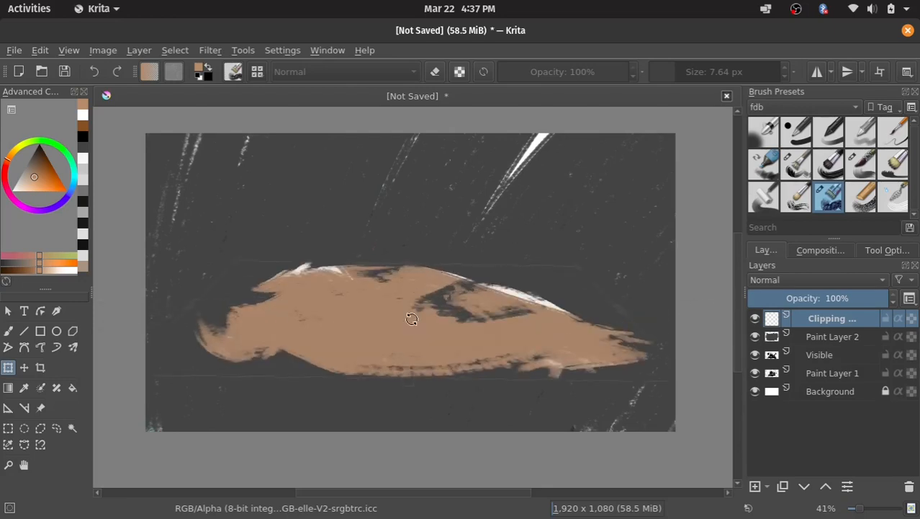
left_click_drag(411, 319, 405, 293)
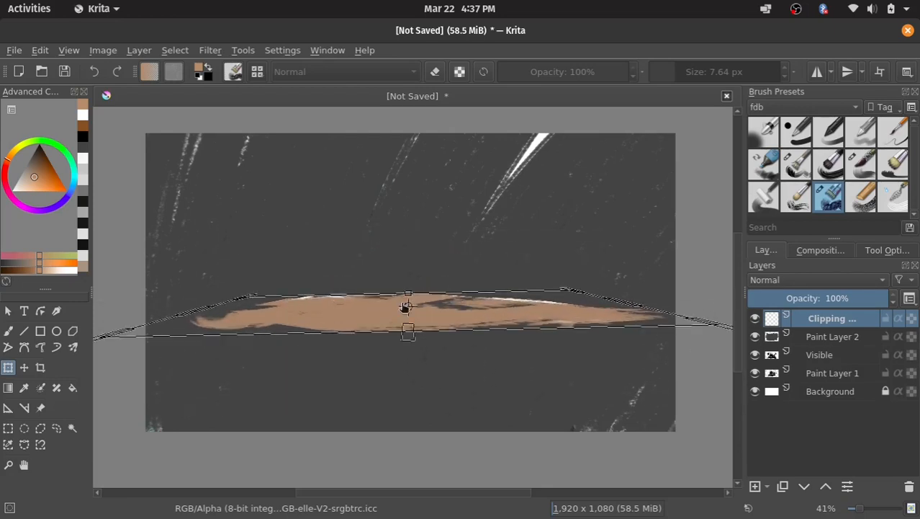
key("b")
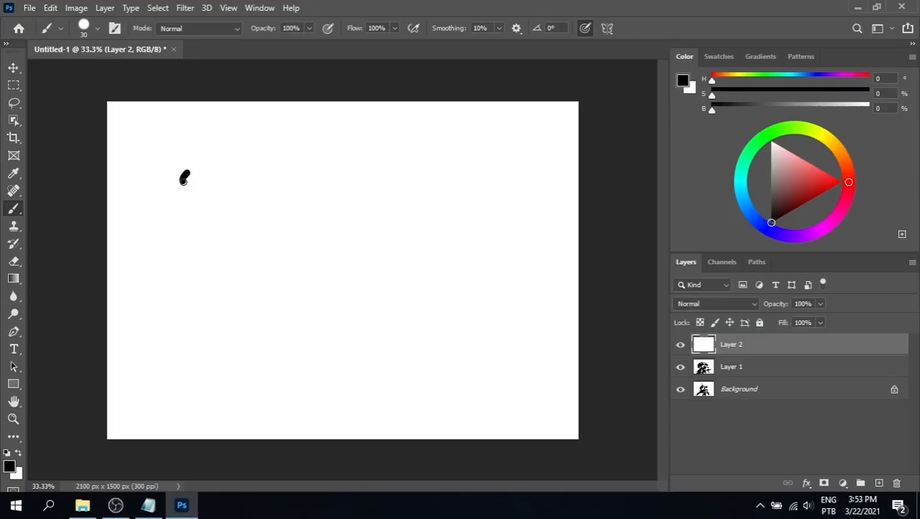
Step: In Photoshop, paint freehand curves and connected straight lines in black on Layer 2, declining the Sticky Keys offer
mouse_move(184, 180)
left_mouse_down()
mouse_move(228, 234)
mouse_move(250, 312)
mouse_move(180, 315)
left_mouse_up()
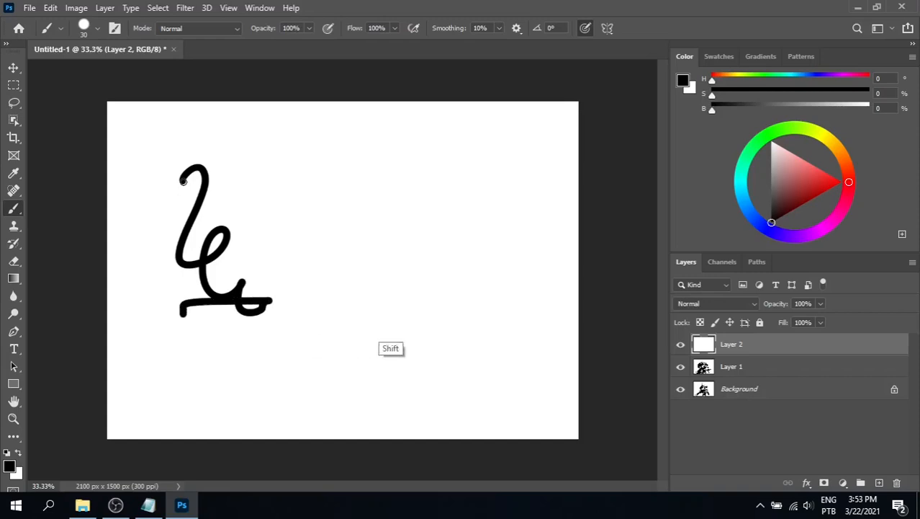
left_click(394, 316, "shift")
mouse_move(322, 247)
left_mouse_down()
mouse_move(355, 197)
mouse_move(511, 197)
mouse_move(516, 319)
mouse_move(417, 320)
mouse_move(420, 232)
mouse_move(472, 231)
mouse_move(457, 384)
mouse_move(345, 385)
mouse_move(411, 350)
mouse_move(522, 349)
left_mouse_up()
left_click(336, 189)
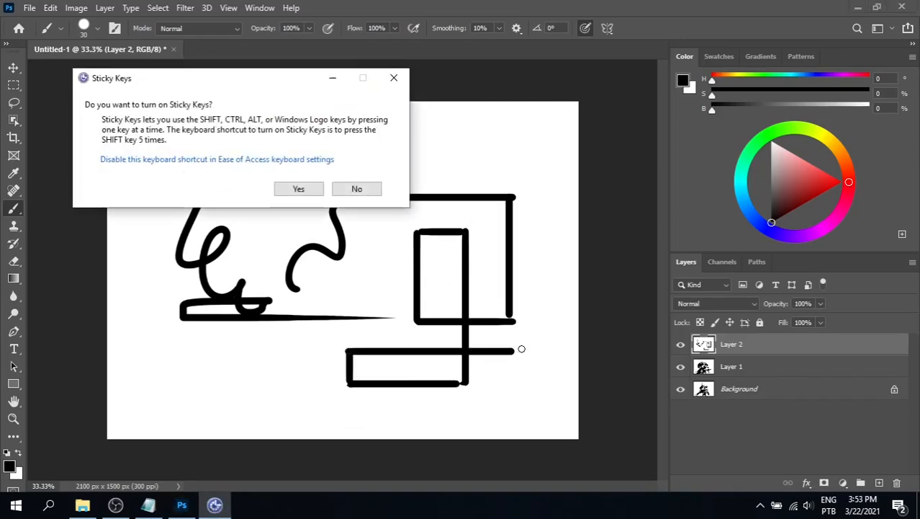
left_click(357, 188)
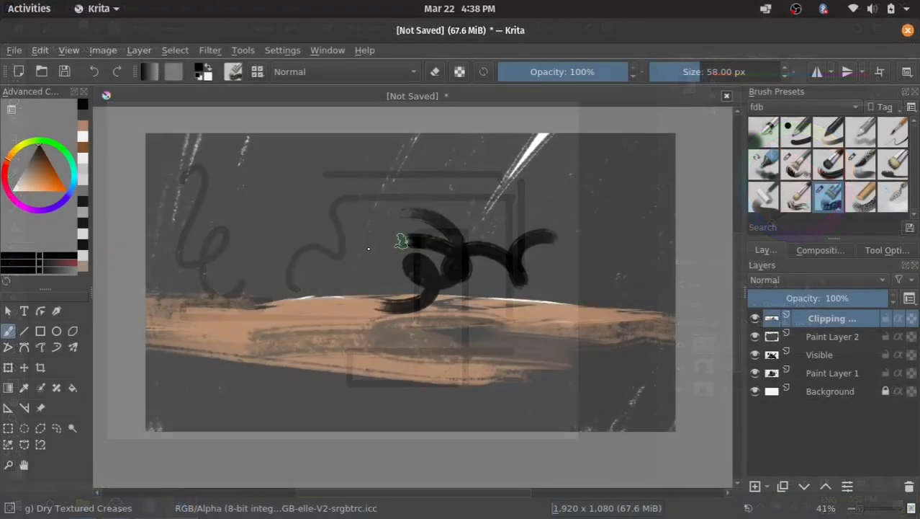
Step: In Krita, paint a freehand black curve, add several straight strokes around it with the Line tool and return to the brush
left_click_drag(309, 281, 427, 353)
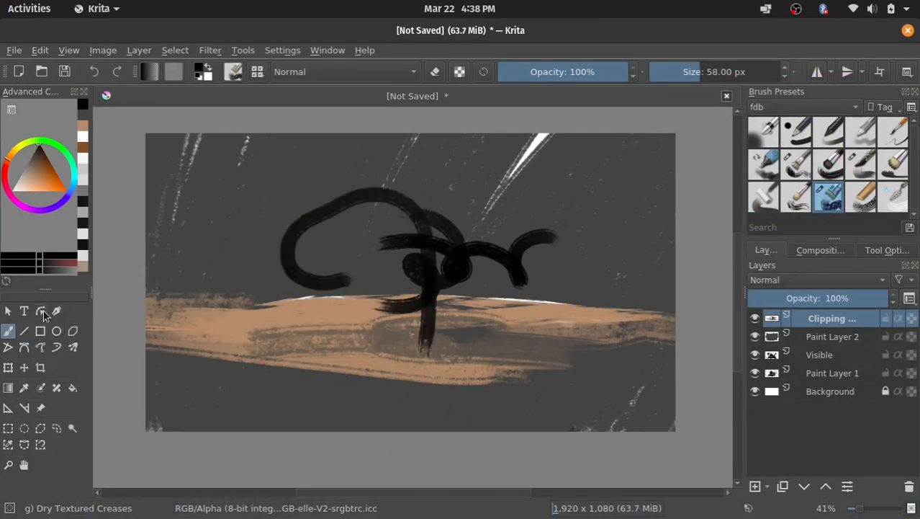
left_click(25, 333)
mouse_move(234, 224)
left_mouse_down()
mouse_move(252, 290)
mouse_move(300, 338)
left_mouse_up()
left_click_drag(325, 351, 361, 367)
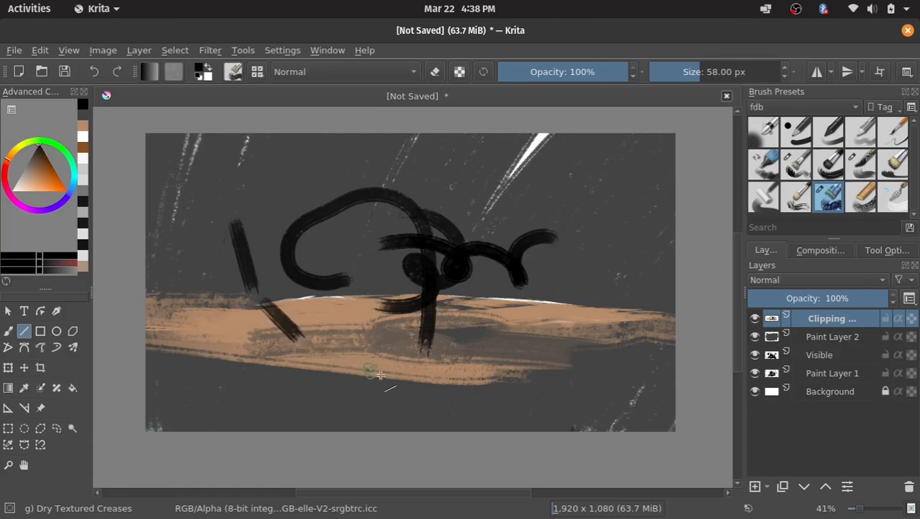
mouse_move(430, 361)
left_mouse_down()
mouse_move(496, 362)
mouse_move(603, 239)
mouse_move(617, 193)
mouse_move(388, 194)
mouse_move(534, 371)
left_mouse_up()
left_click_drag(609, 295, 549, 370)
left_click_drag(620, 337, 569, 383)
left_click_drag(632, 364, 588, 400)
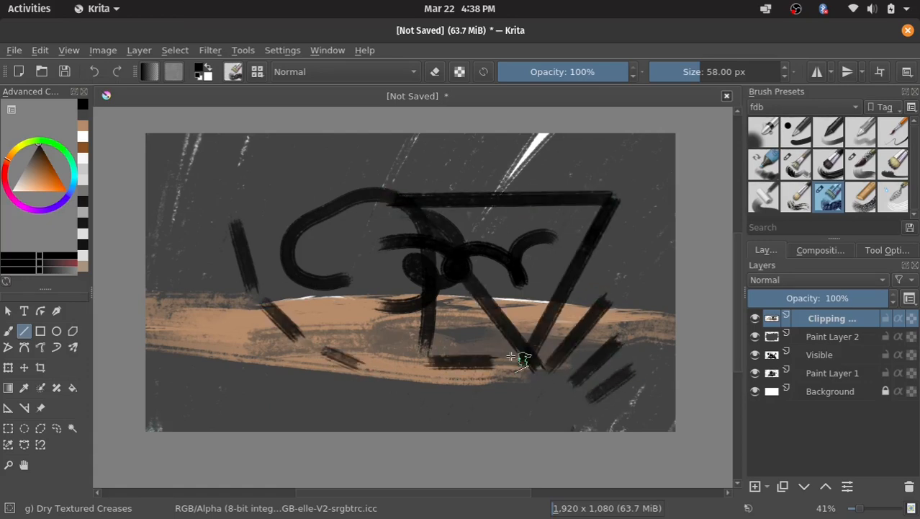
key("b")
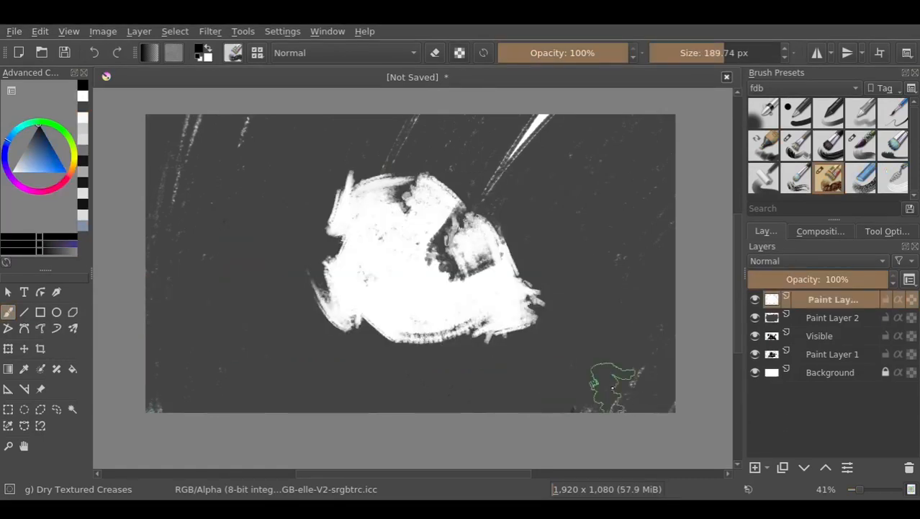
Step: Add a paint layer above Paint Layer 3, combine both into a clipping group and paint over the white shape
left_click(755, 300)
left_click(755, 300)
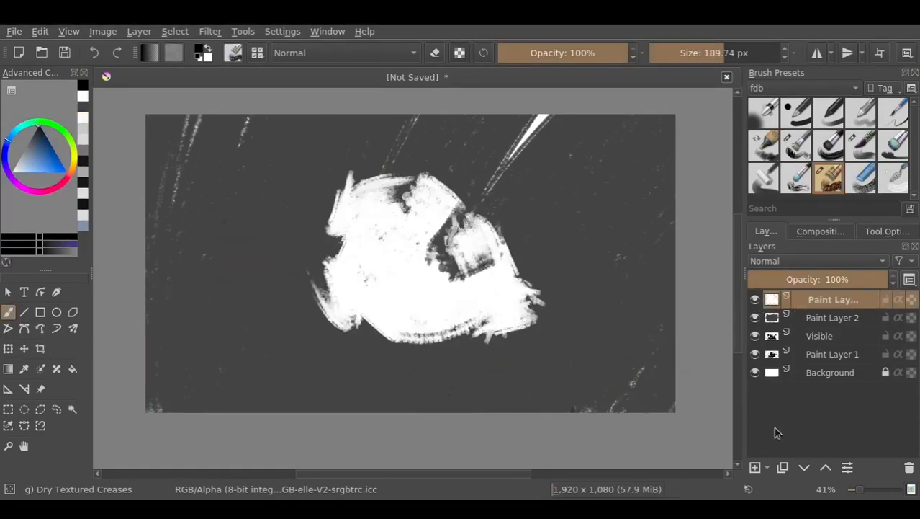
left_click(755, 467)
left_click(819, 319, "ctrl")
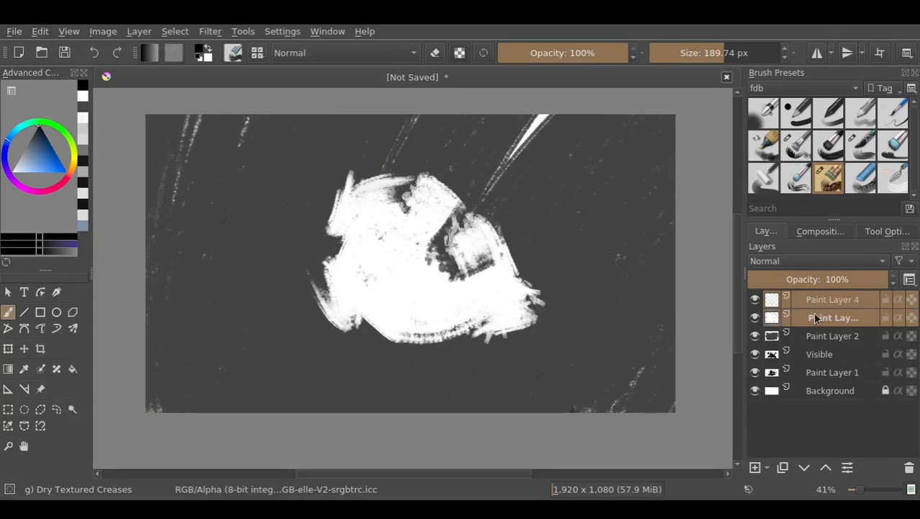
right_click(816, 299)
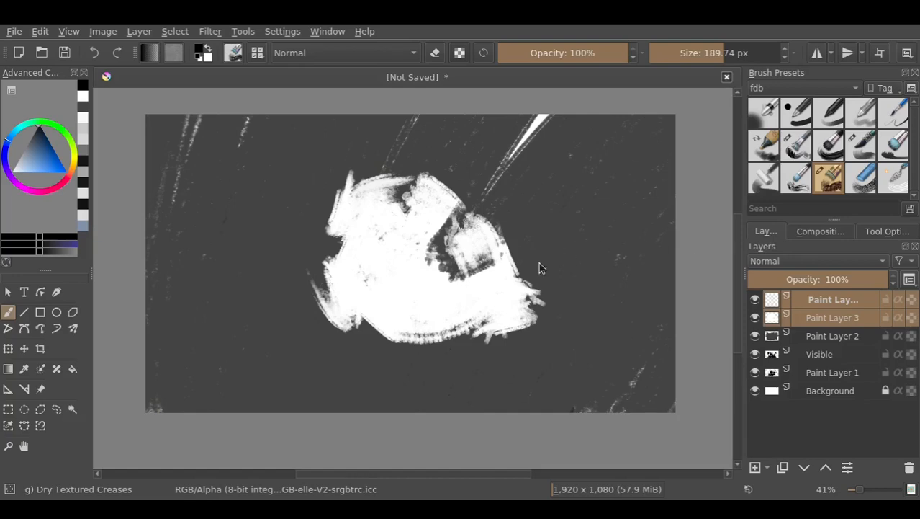
key("ctrl+shift+g")
mouse_move(475, 238)
left_mouse_down()
mouse_move(396, 313)
mouse_move(445, 209)
left_mouse_up()
mouse_move(354, 222)
left_mouse_down()
mouse_move(383, 236)
mouse_move(403, 288)
left_mouse_up()
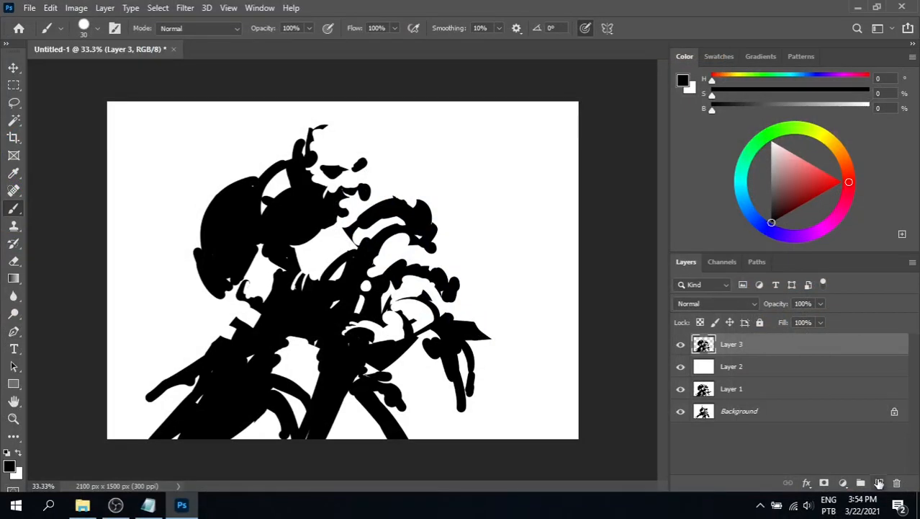
Step: In Photoshop, add a new layer above Layer 3 and clip it to Layer 3
left_click(879, 482)
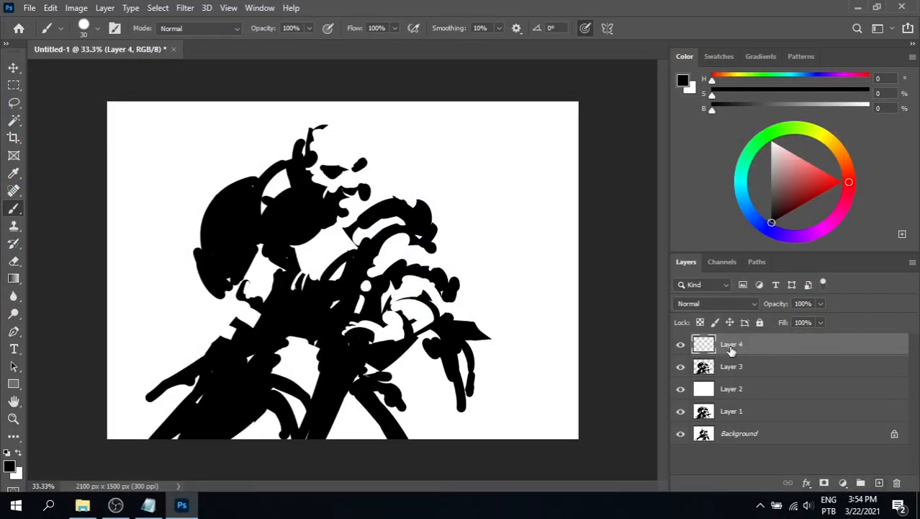
key("ctrl+0")
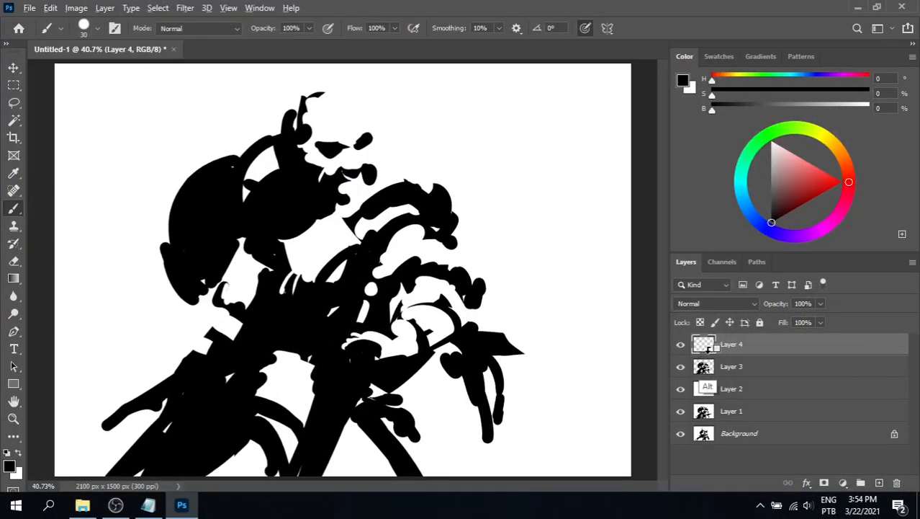
left_click(707, 348, "alt")
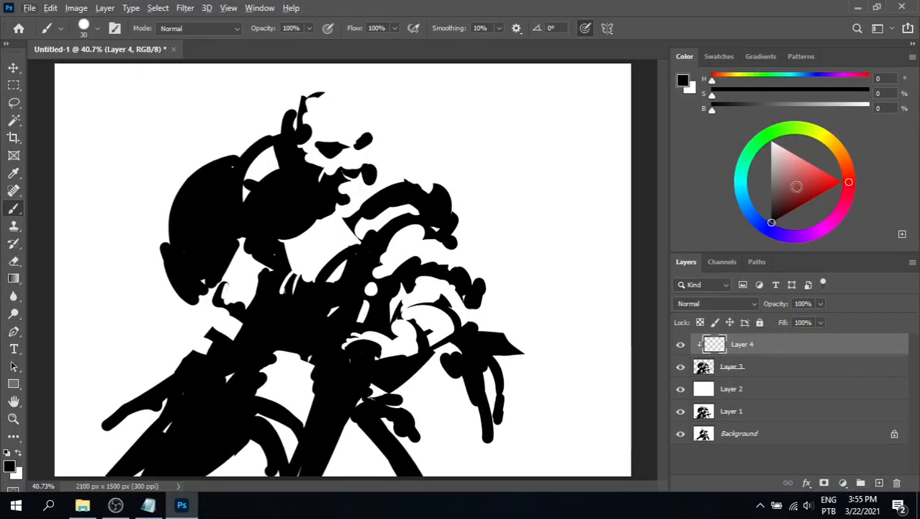
Step: Pick a muted red (H 0, S 58, B 62), enlarge the brush to 100 and paint on the clipped layer
left_click(796, 187)
key("bracketright")
key("bracketright")
key("bracketright")
key("bracketright")
key("bracketright")
key("bracketright")
key("bracketright")
key("bracketright")
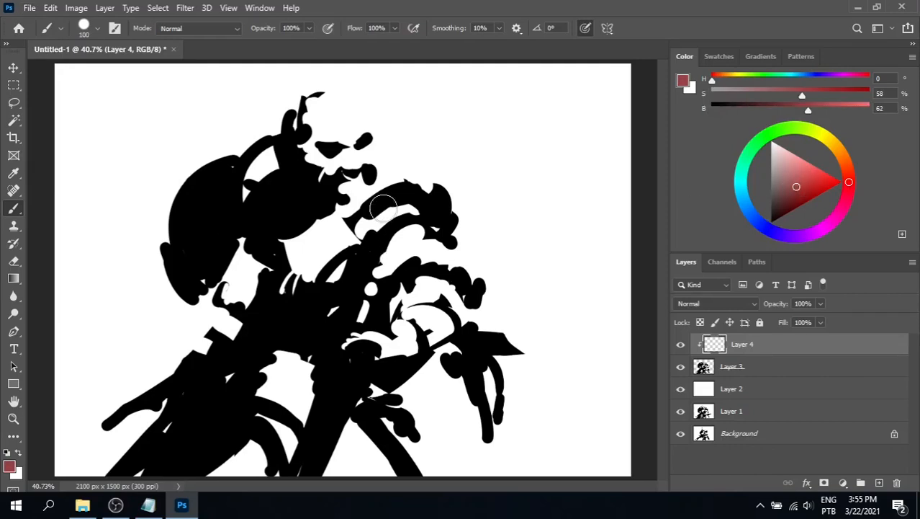
mouse_move(351, 158)
left_mouse_down()
mouse_move(358, 134)
mouse_move(404, 142)
mouse_move(422, 167)
mouse_move(482, 164)
mouse_move(319, 165)
mouse_move(343, 107)
mouse_move(301, 104)
mouse_move(257, 122)
left_mouse_up()
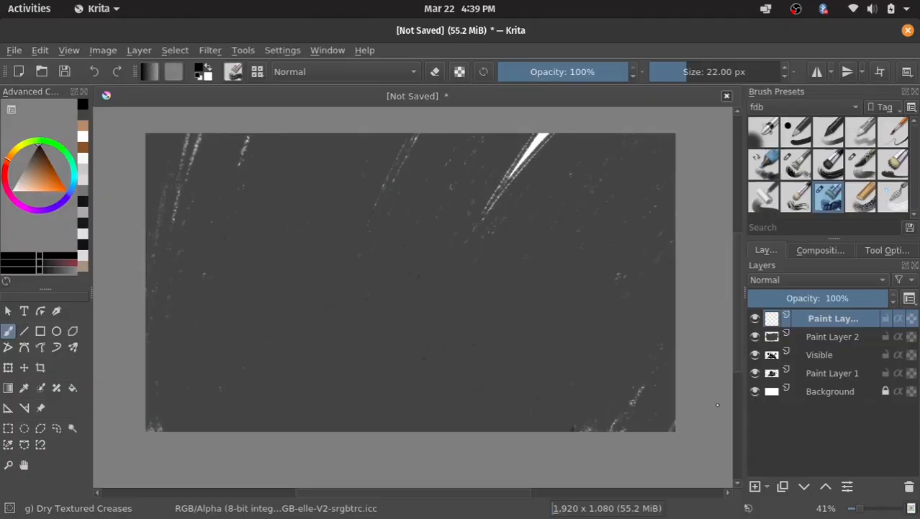
Step: In Krita, float an enlarged Advanced Color Selector over the canvas and set its hue to red
left_click_drag(48, 93, 175, 181)
left_click_drag(215, 375, 415, 420)
left_click_drag(182, 255, 177, 270)
Step: Paint small scribbles on the dark canvas in medium red, dark red and muted pink, picking each shade in the enlarged color selector
left_click(273, 271)
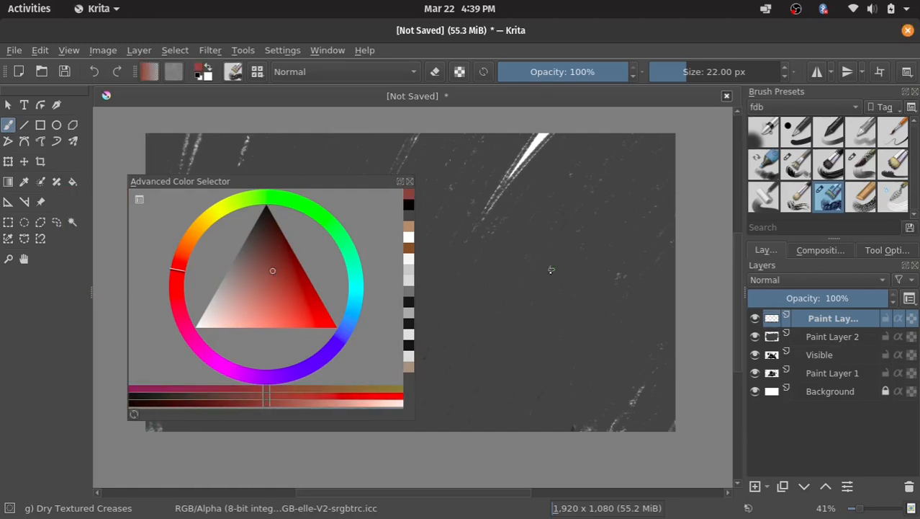
left_click_drag(533, 271, 570, 266)
left_click_drag(279, 285, 281, 252)
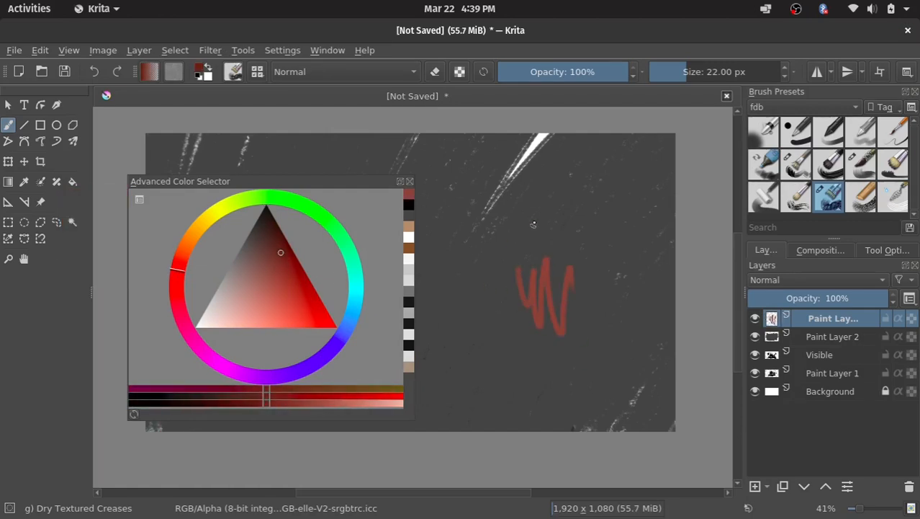
left_click_drag(531, 239, 572, 207)
left_click(252, 276)
mouse_move(512, 249)
left_mouse_down()
mouse_move(496, 268)
mouse_move(489, 234)
left_mouse_up()
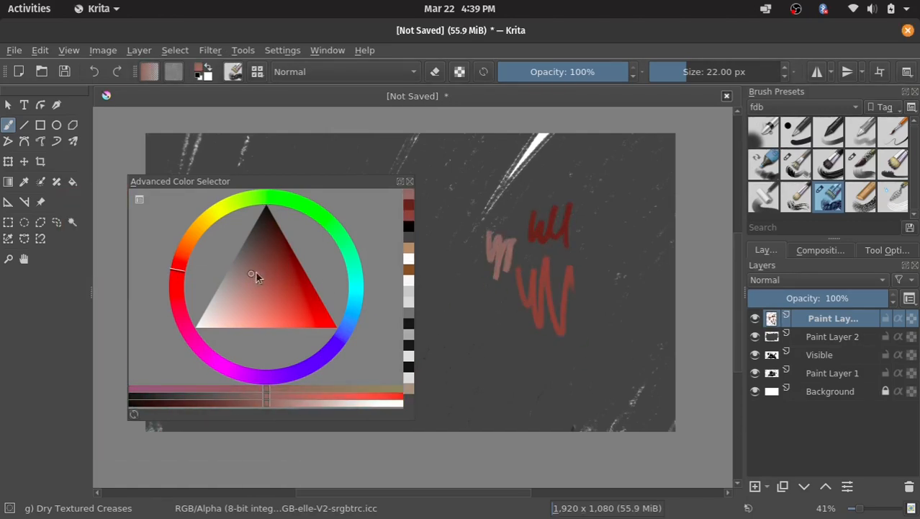
Step: Paint a paler pink patch and strokes of dusky brownish red beside the red scribbles, then sample a color from the canvas
left_click_drag(253, 275, 241, 281)
mouse_move(491, 288)
left_mouse_down()
mouse_move(515, 295)
mouse_move(481, 270)
left_mouse_up()
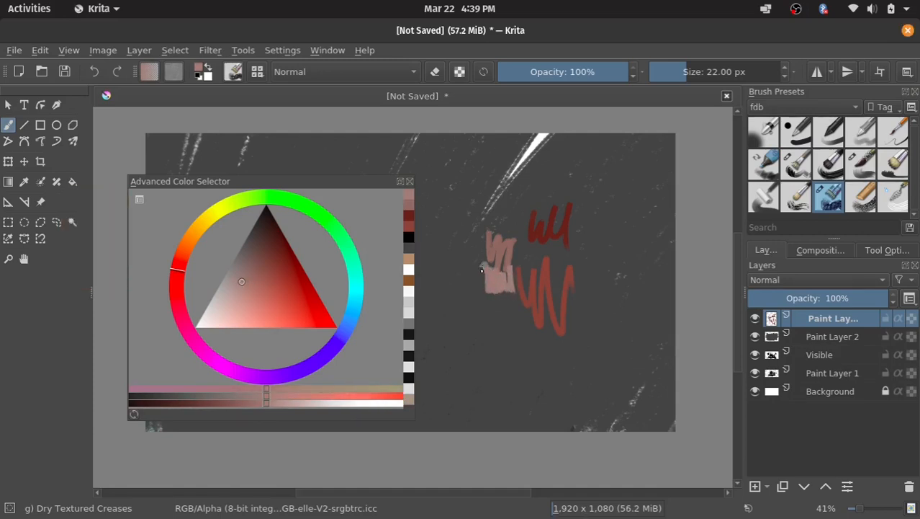
left_click_drag(253, 270, 265, 257)
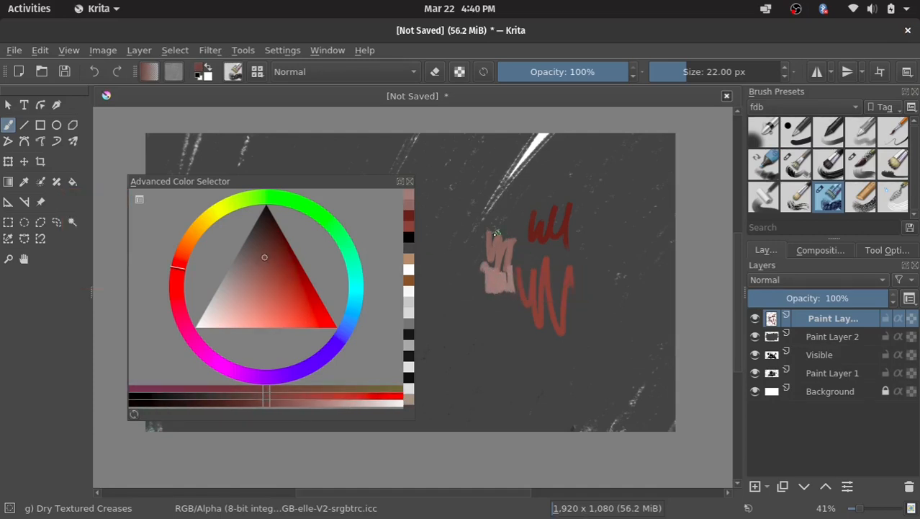
left_click_drag(501, 225, 506, 231)
left_click_drag(490, 231, 517, 248)
left_click(497, 263, "ctrl")
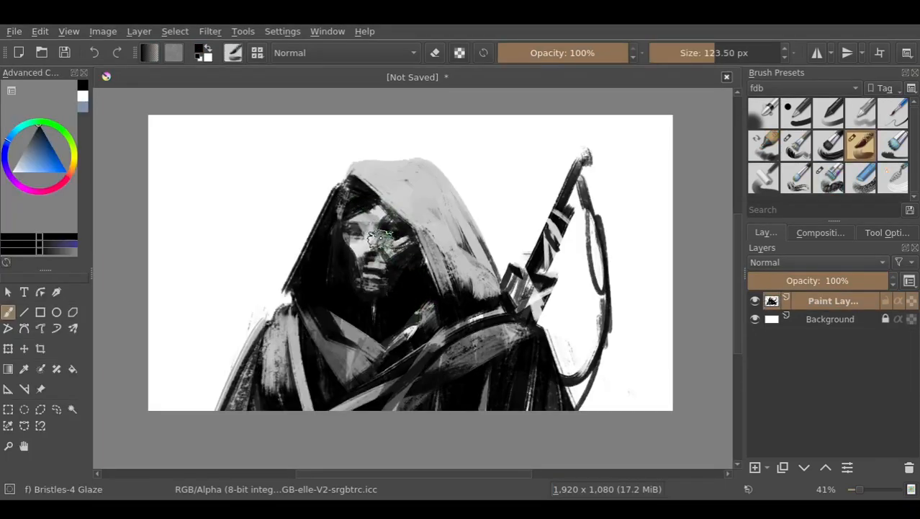
Step: Paint the hooded figure's brow and eye area with the Bristles-4 Glaze brush at about 50 px, sampling tones from the canvas
mouse_move(376, 224)
left_mouse_down()
mouse_move(350, 233)
mouse_move(389, 248)
mouse_move(379, 216)
mouse_move(415, 244)
mouse_move(424, 268)
mouse_move(391, 242)
mouse_move(362, 241)
mouse_move(373, 252)
mouse_move(399, 222)
mouse_move(402, 283)
mouse_move(363, 252)
mouse_move(367, 260)
mouse_move(416, 239)
left_mouse_up()
left_click(377, 213, "ctrl")
left_click(390, 239, "ctrl")
left_click(359, 240, "ctrl")
left_click(404, 311, "ctrl")
left_click(388, 270, "ctrl")
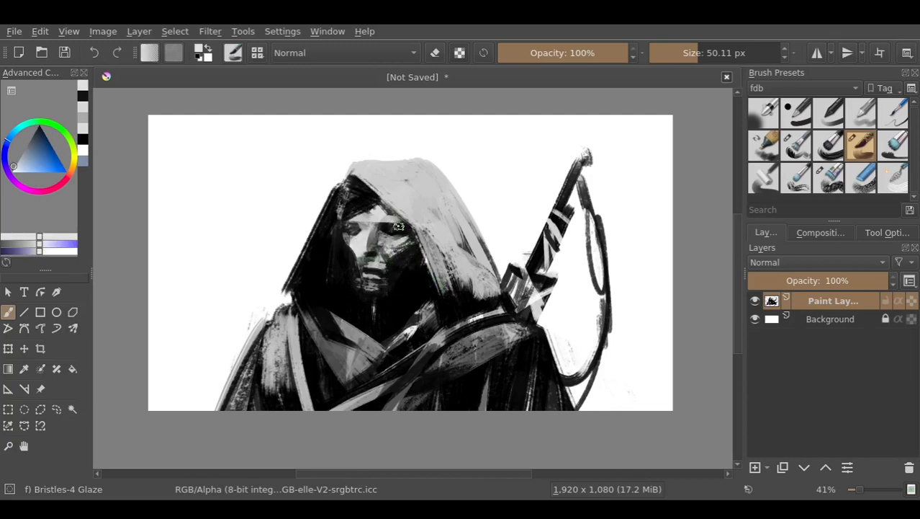
Step: Repaint the hooded figure's mouth and chin with dark and light greys sampled from the painting
left_click(370, 299, "ctrl")
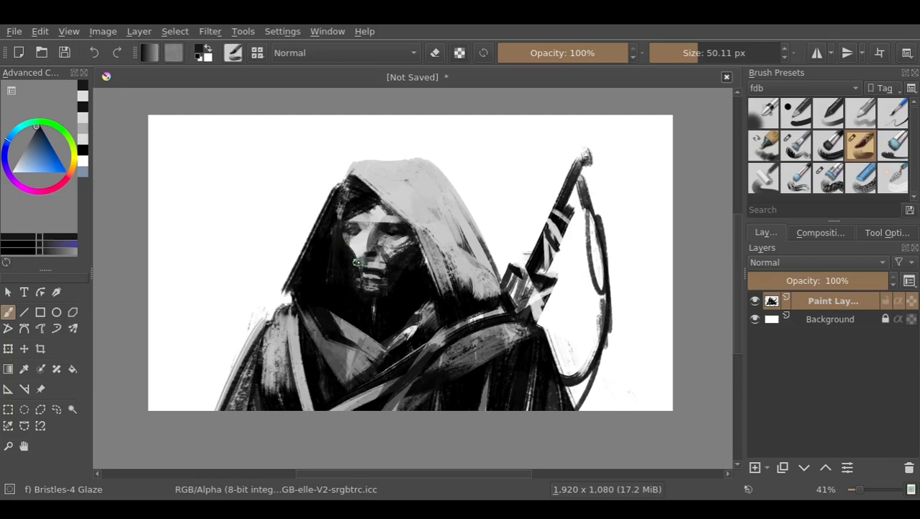
left_click(373, 282, "ctrl")
mouse_move(366, 274)
left_mouse_down()
mouse_move(383, 271)
mouse_move(366, 275)
mouse_move(358, 259)
left_mouse_up()
left_click(383, 281, "ctrl")
left_click(361, 234, "ctrl")
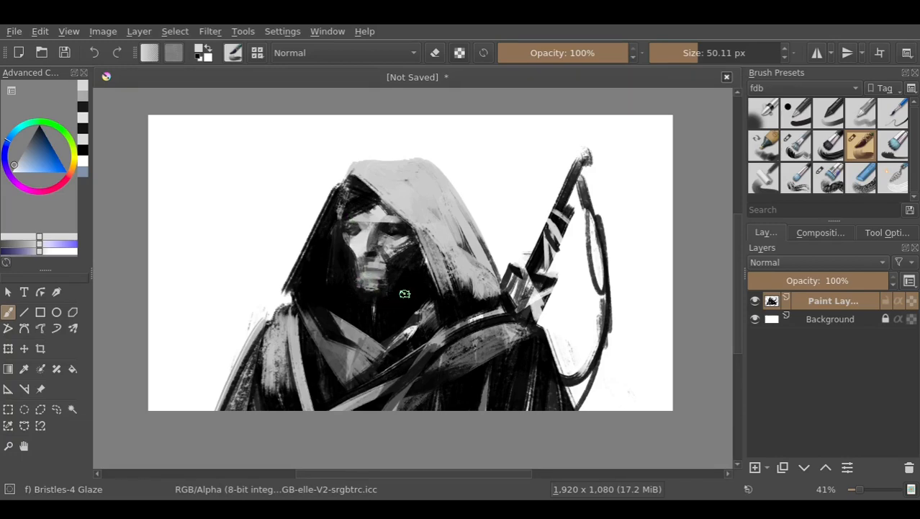
Step: Paint a dark grey patch on the neck and shade the outer cheek with a sampled tone
left_click_drag(387, 303, 398, 294)
left_click(402, 250, "ctrl")
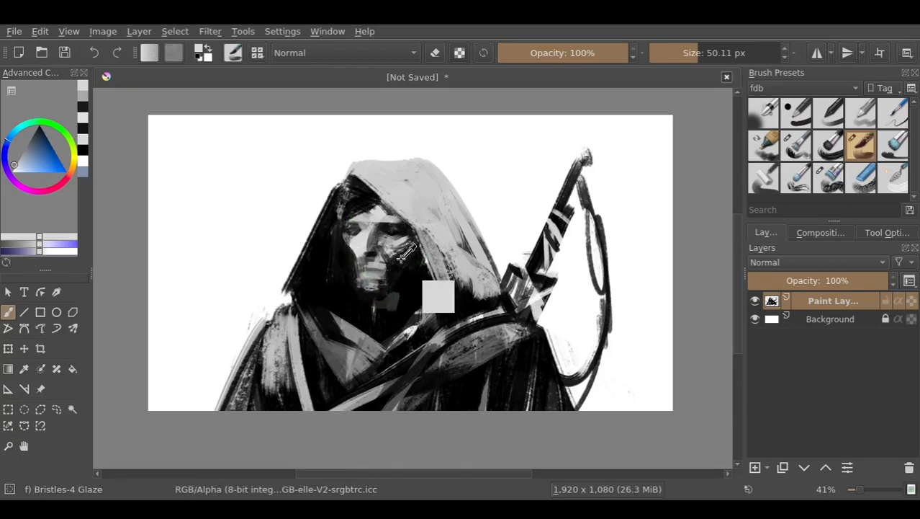
left_click_drag(350, 247, 349, 260)
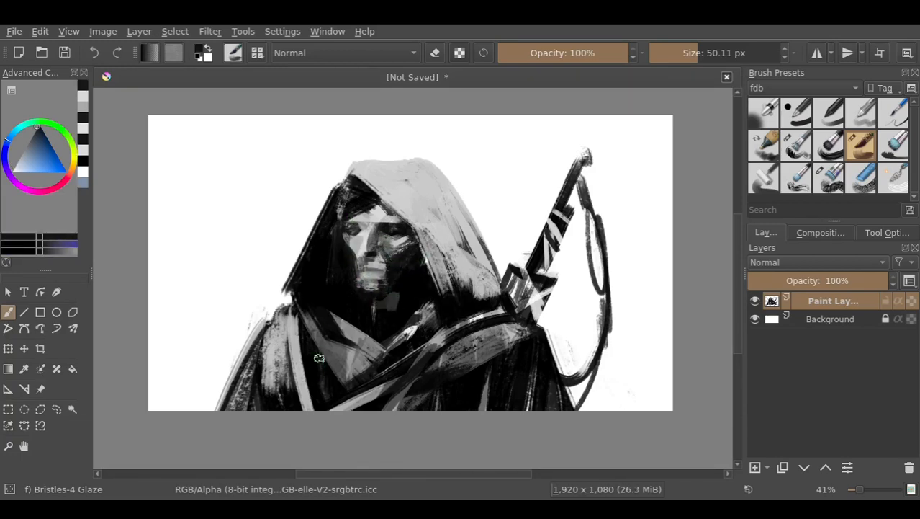
Step: Touch up the forehead with a sampled light tone and paint around the nose and mouth with a sampled dark
left_click(385, 228, "ctrl")
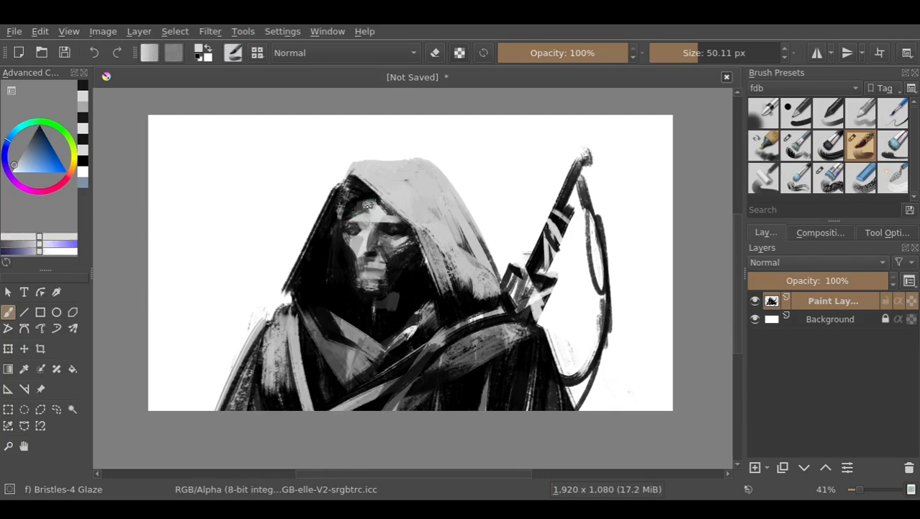
mouse_move(370, 203)
left_mouse_down()
mouse_move(339, 306)
mouse_move(379, 198)
left_mouse_up()
left_click(396, 278, "ctrl")
left_click_drag(378, 265, 366, 287)
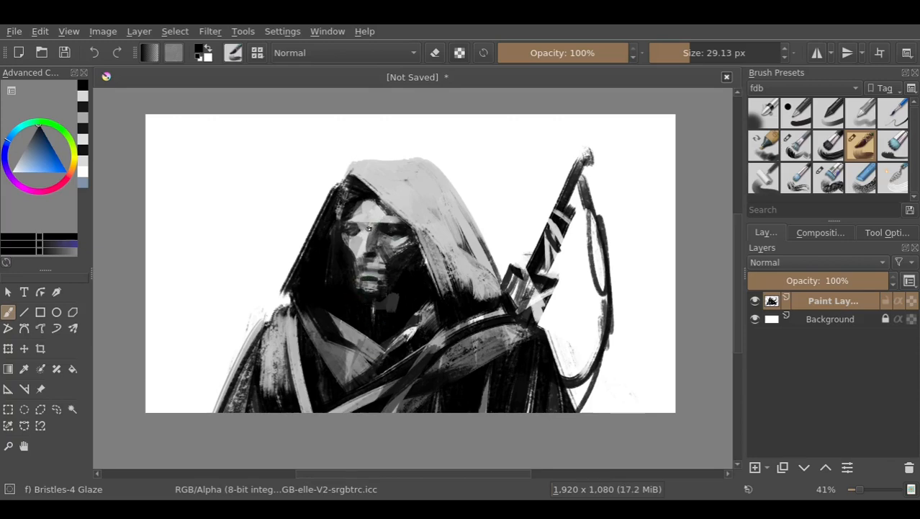
Step: Darken the brows, eyes and moustache with sampled tones using a brush of about 29 px, and undo the last stroke
left_click(404, 242, "ctrl")
mouse_move(385, 227)
left_mouse_down()
mouse_move(395, 230)
mouse_move(358, 227)
left_mouse_up()
left_click(378, 230, "ctrl")
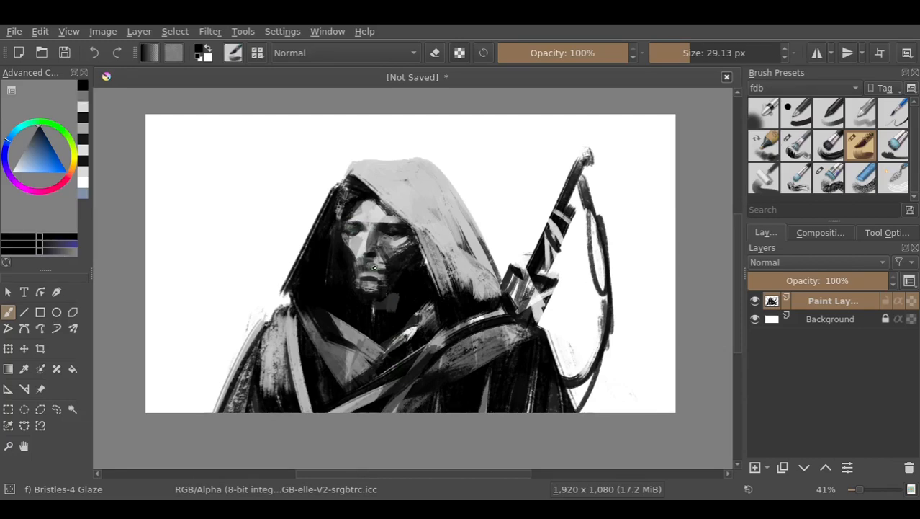
mouse_move(355, 263)
left_mouse_down()
mouse_move(391, 270)
mouse_move(384, 264)
mouse_move(391, 274)
mouse_move(366, 297)
left_mouse_up()
key("ctrl+z")
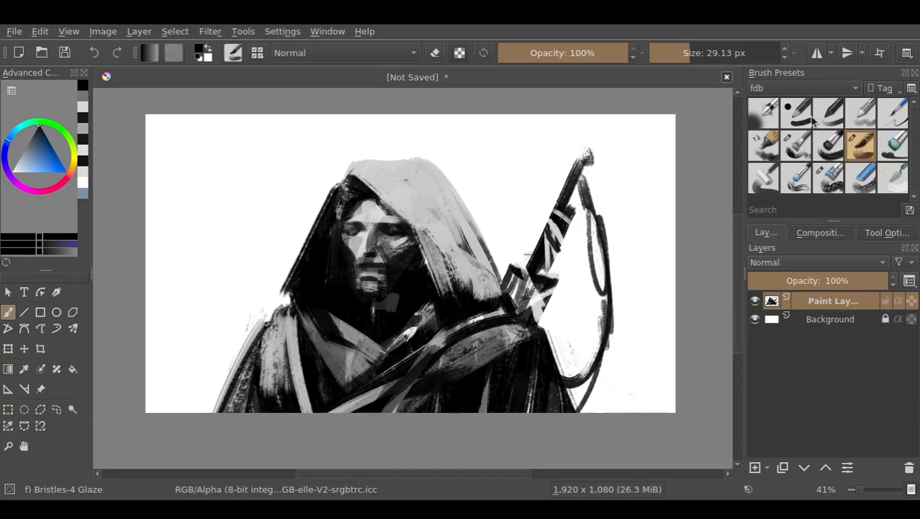
Step: Switch to the Dry Textured Creases brush and build up the beard and moustache, undoing the last two strokes
left_click(828, 177)
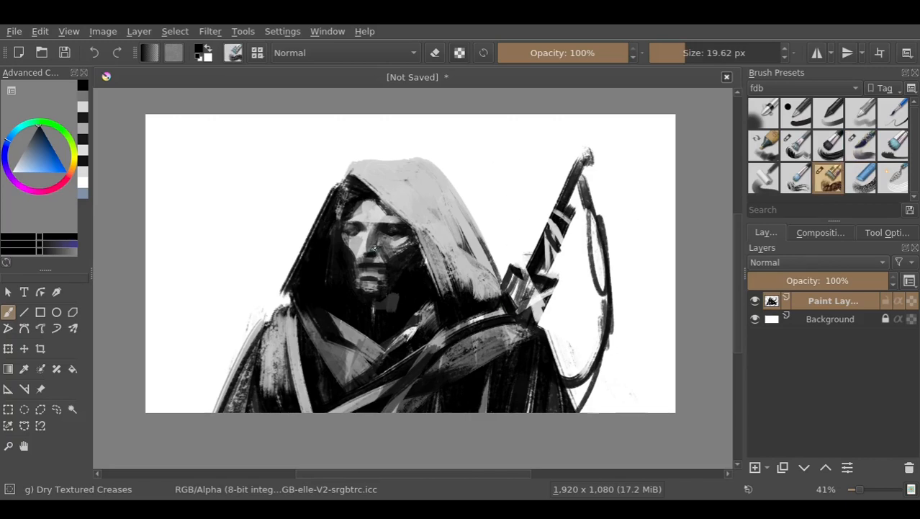
mouse_move(375, 245)
left_mouse_down()
mouse_move(394, 245)
mouse_move(366, 308)
left_mouse_up()
mouse_move(375, 270)
left_mouse_down()
mouse_move(375, 296)
mouse_move(379, 277)
mouse_move(403, 329)
mouse_move(413, 320)
mouse_move(410, 308)
mouse_move(384, 290)
mouse_move(373, 290)
mouse_move(365, 306)
mouse_move(380, 264)
left_mouse_up()
key("ctrl+z")
key("ctrl+z")
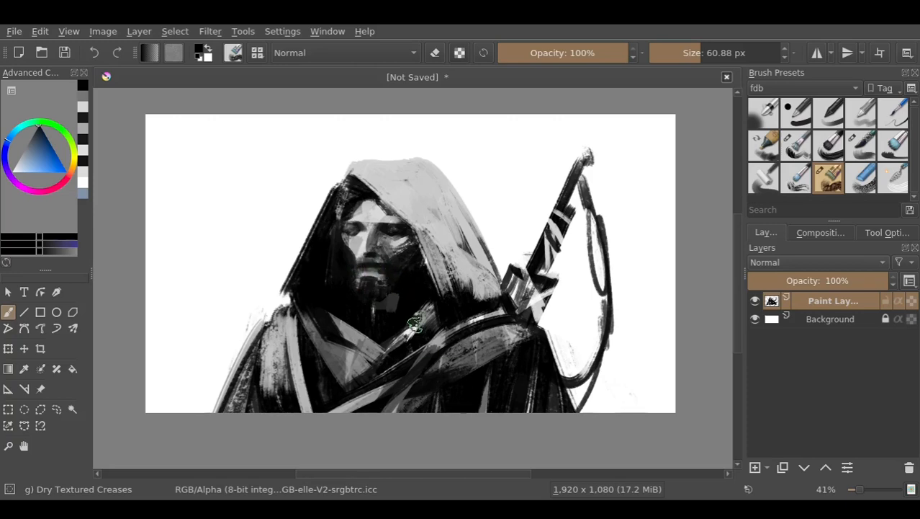
Step: Refine the forehead and both eyes with sampled light and dark tones, reducing the brush to about 30 px
left_click(372, 209, "ctrl")
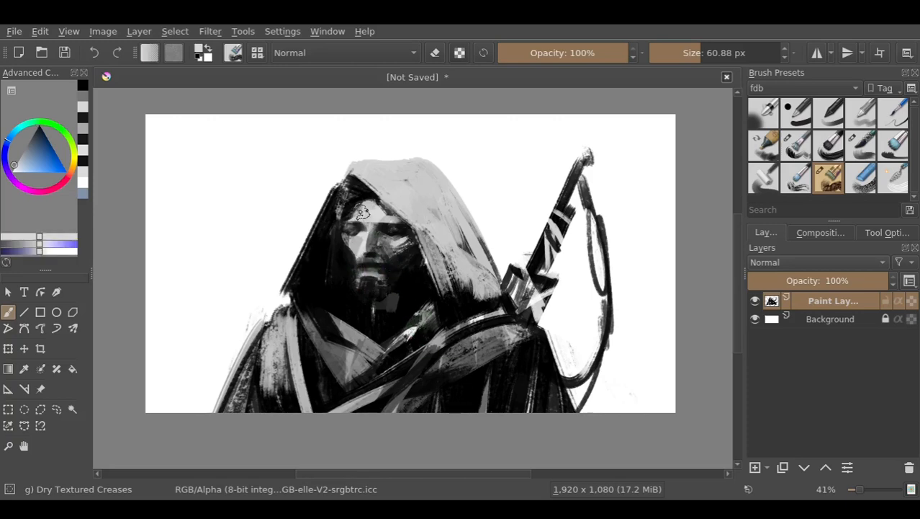
mouse_move(361, 215)
left_mouse_down()
mouse_move(356, 290)
mouse_move(412, 360)
mouse_move(391, 339)
mouse_move(357, 264)
mouse_move(368, 274)
mouse_move(359, 229)
left_mouse_up()
left_click(367, 279, "ctrl")
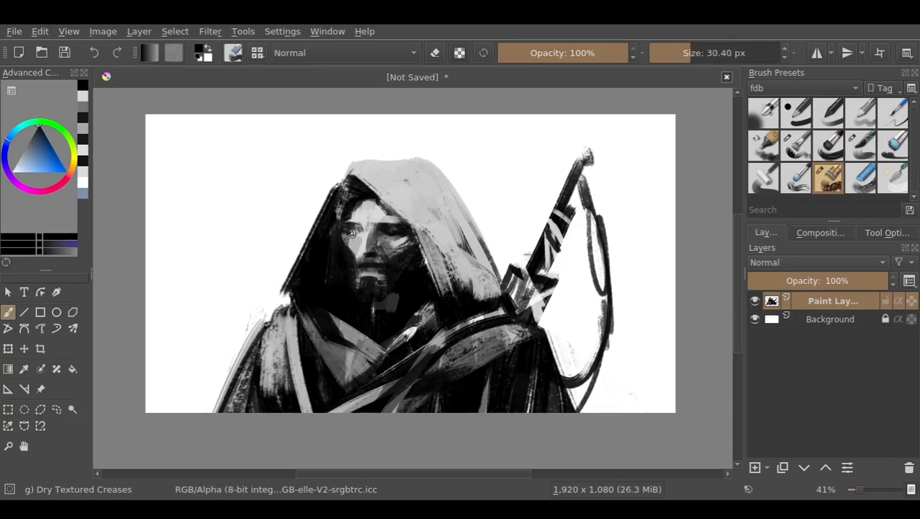
left_click(401, 229, "ctrl")
mouse_move(400, 228)
left_mouse_down()
mouse_move(434, 261)
mouse_move(381, 226)
left_mouse_up()
Step: Paint light grey and white background texture left of the figure, enlarging the brush to about 202 px
left_click(435, 261, "ctrl")
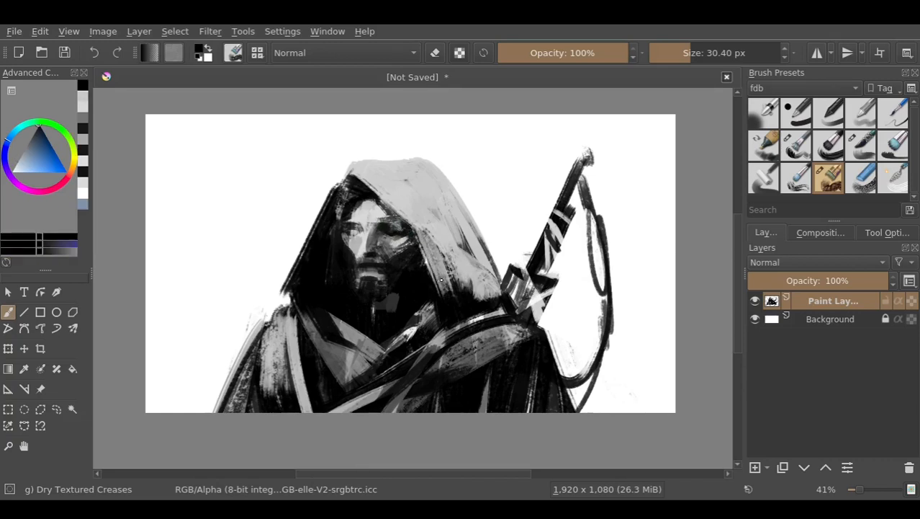
left_click_drag(146, 298, 268, 384)
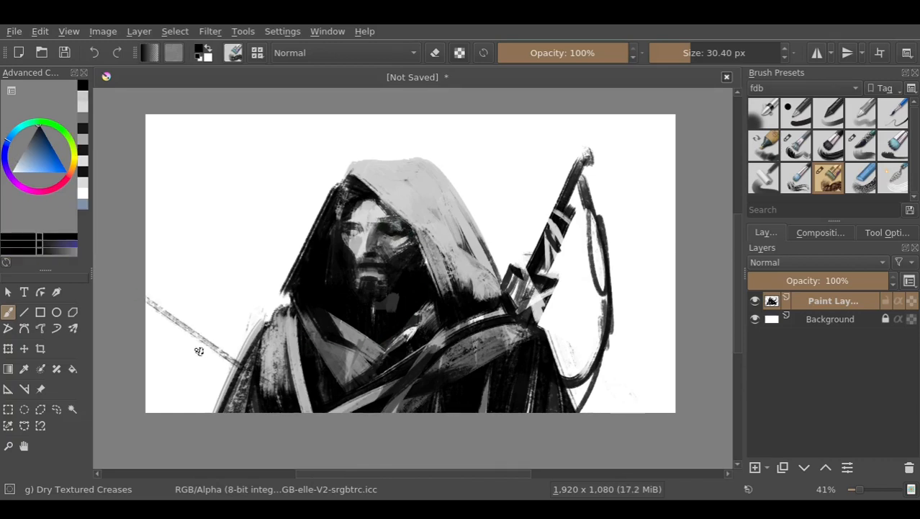
mouse_move(147, 336)
left_mouse_down()
mouse_move(240, 366)
mouse_move(207, 360)
left_mouse_up()
left_click_drag(193, 289, 264, 299, "shift")
mouse_move(156, 266)
left_mouse_down()
mouse_move(160, 356)
mouse_move(148, 401)
left_mouse_up()
left_click_drag(173, 315, 205, 335)
key("x")
mouse_move(160, 383)
left_mouse_down()
mouse_move(187, 260)
mouse_move(167, 231)
mouse_move(206, 311)
left_mouse_up()
left_click(179, 358, "ctrl")
Step: Add rough background texture right of the figure behind the bow, using a dark tone sampled from the cloak
left_click_drag(587, 327, 612, 364)
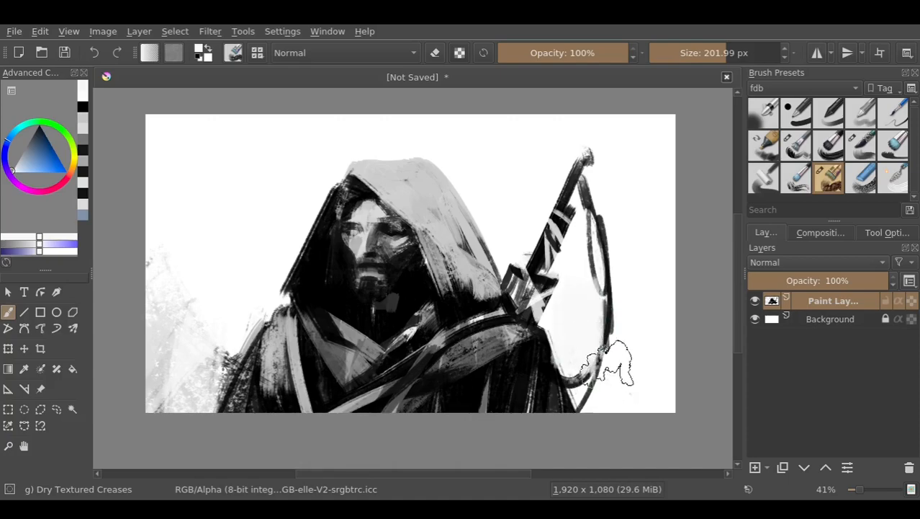
left_click(548, 375, "ctrl")
mouse_move(597, 401)
left_mouse_down()
mouse_move(654, 386)
mouse_move(688, 196)
left_mouse_up()
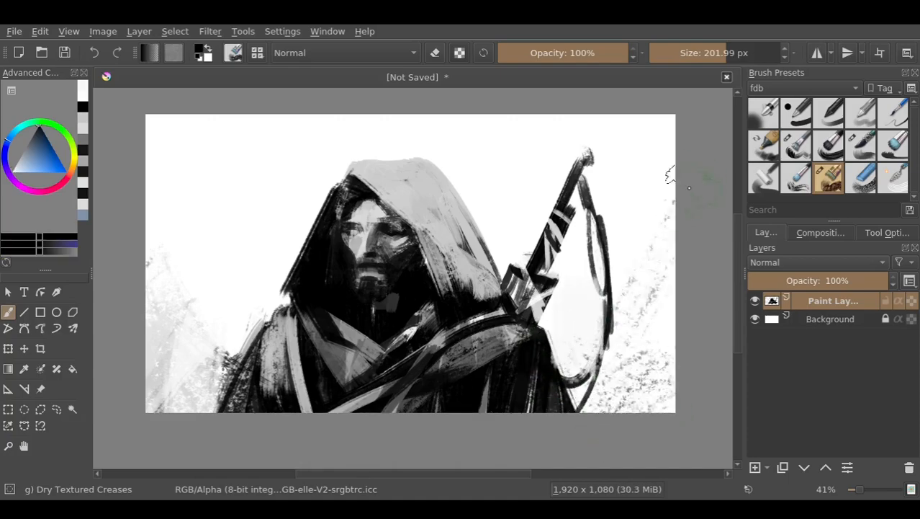